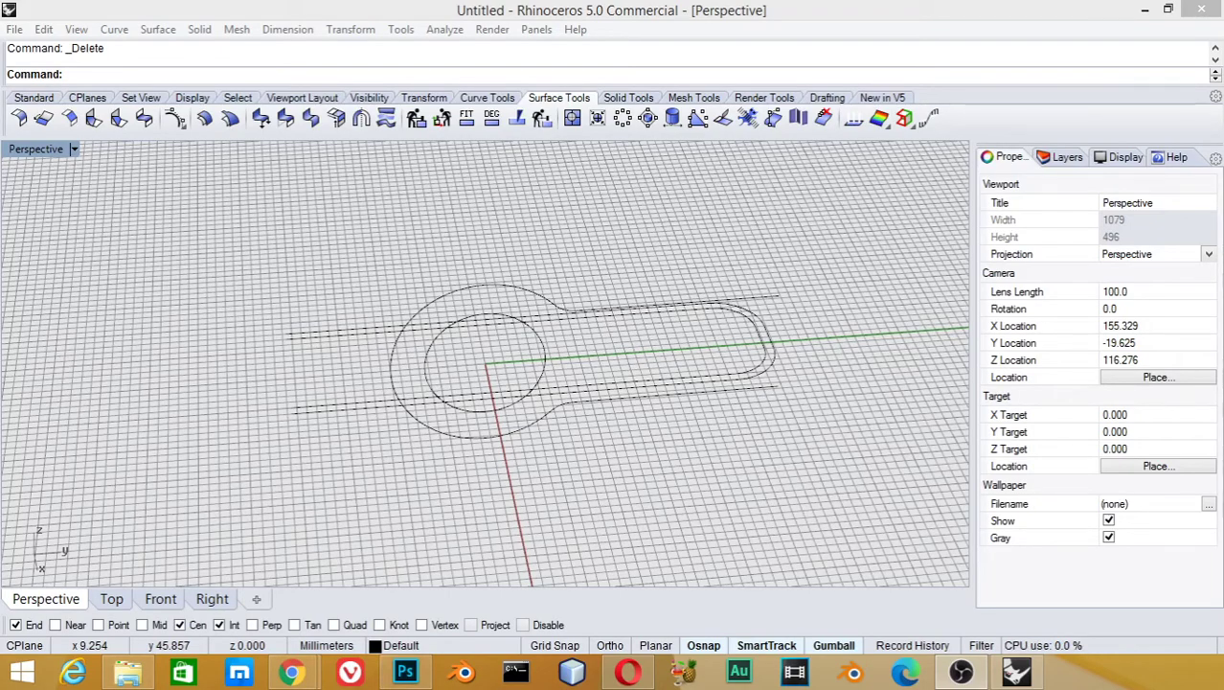
# - Window-select the four slot profile curves and join them from the popup menu
pyautogui.moveTo(580, 443)
pyautogui.mouseDown(button='right')
pyautogui.moveTo(729, 365)
pyautogui.moveTo(618, 358)
pyautogui.moveTo(673, 358)
pyautogui.moveTo(639, 372)
pyautogui.mouseUp(button='right')
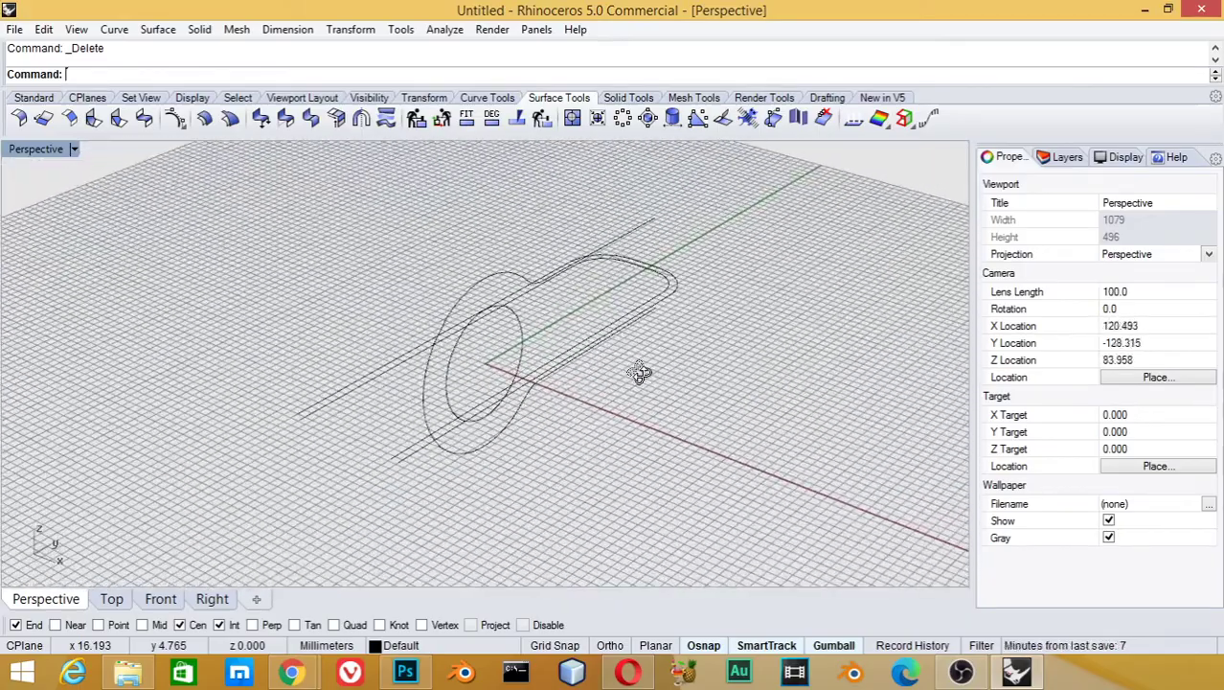
pyautogui.click(668, 305)
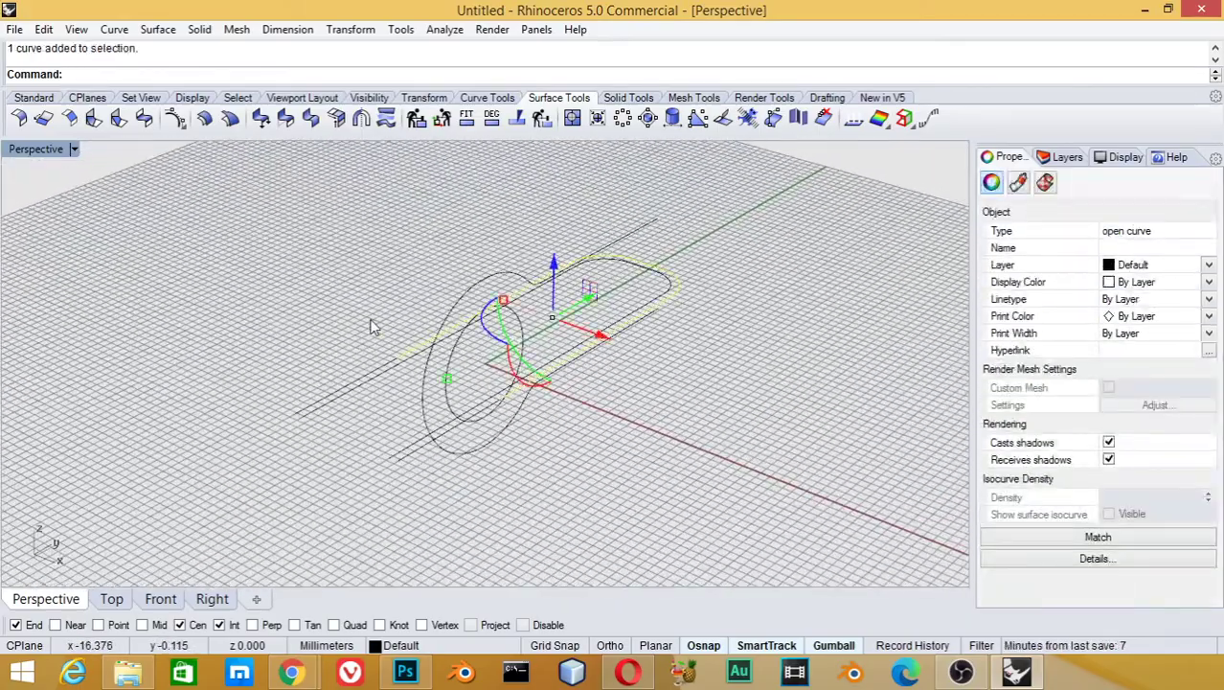
pyautogui.moveTo(472, 380)
pyautogui.mouseDown(button='right')
pyautogui.moveTo(450, 403)
pyautogui.moveTo(409, 399)
pyautogui.mouseUp(button='right')
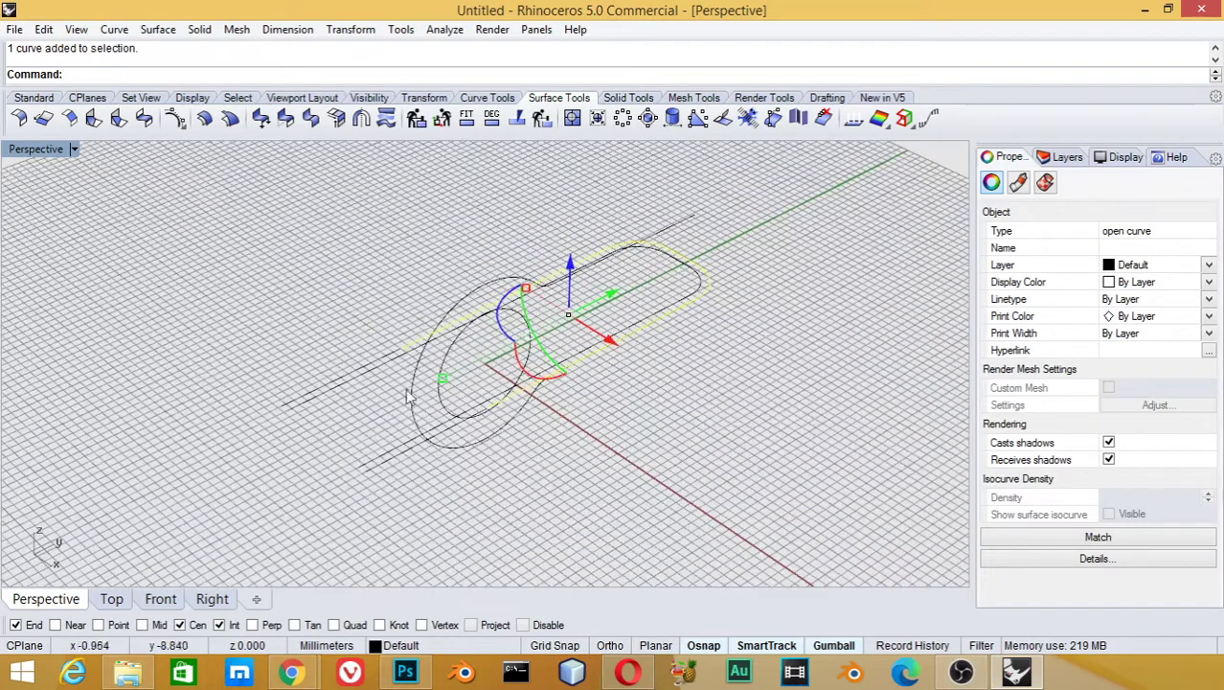
pyautogui.moveTo(414, 356); pyautogui.dragTo(386, 349)
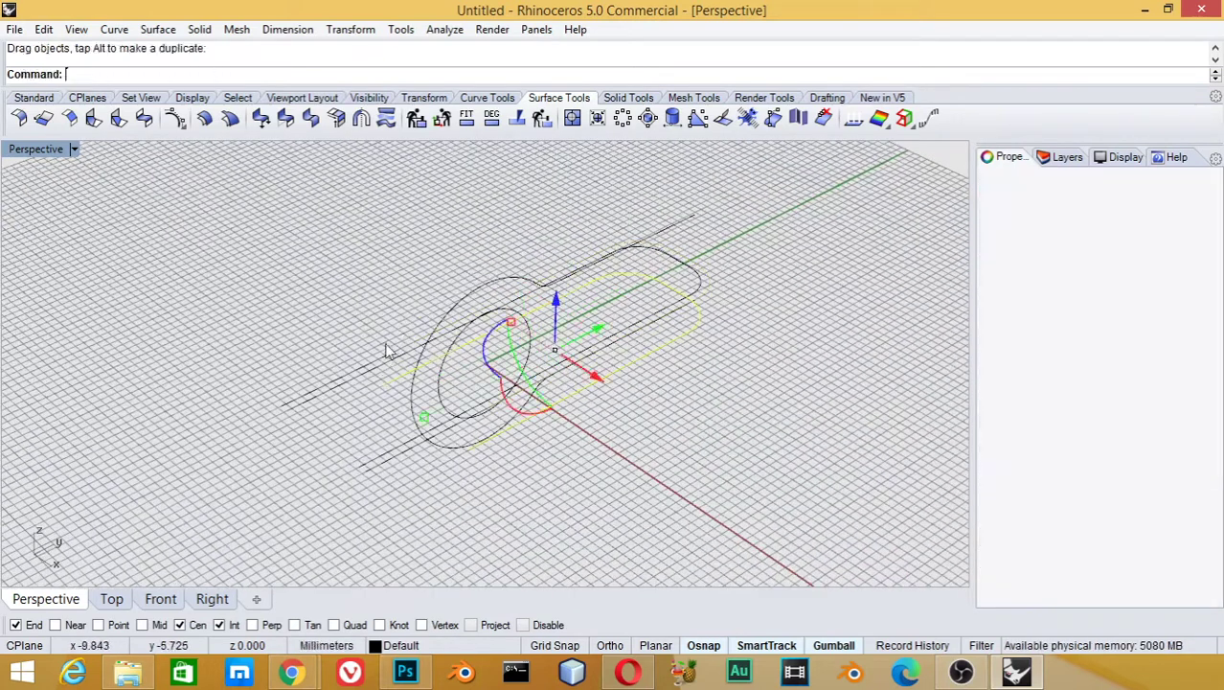
pyautogui.hotkey('ctrl', 'z')
pyautogui.click(375, 411)
pyautogui.moveTo(375, 411); pyautogui.dragTo(401, 394, button='right')
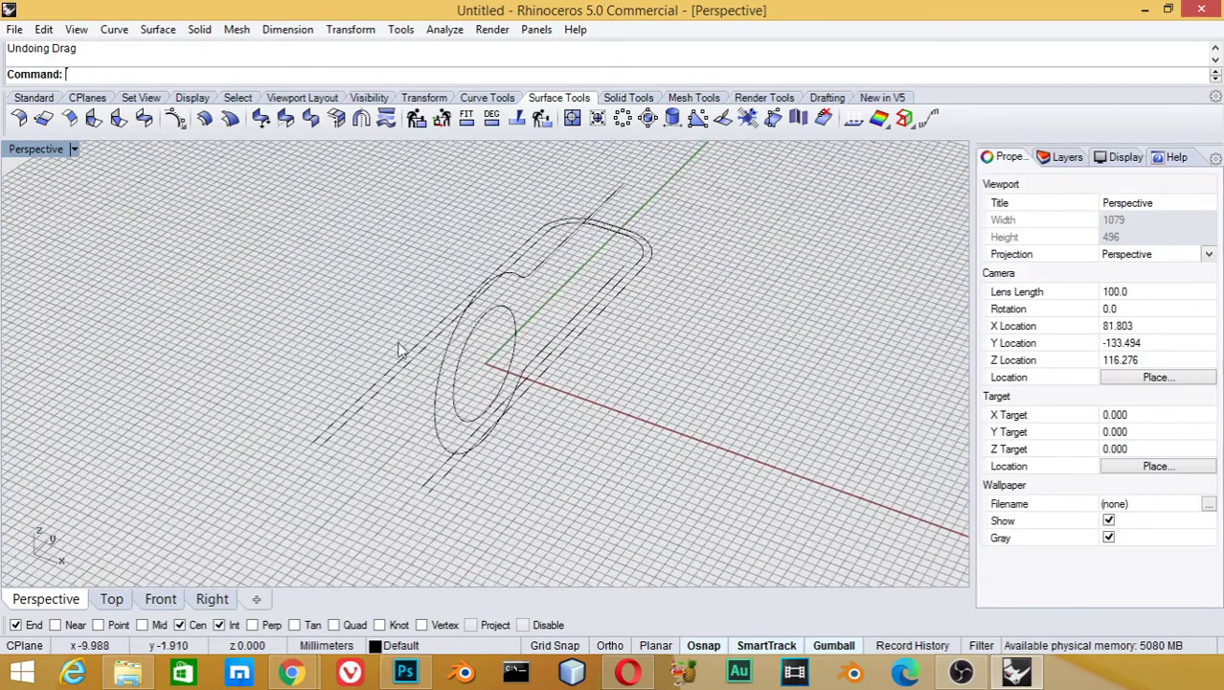
pyautogui.moveTo(371, 448); pyautogui.dragTo(331, 438)
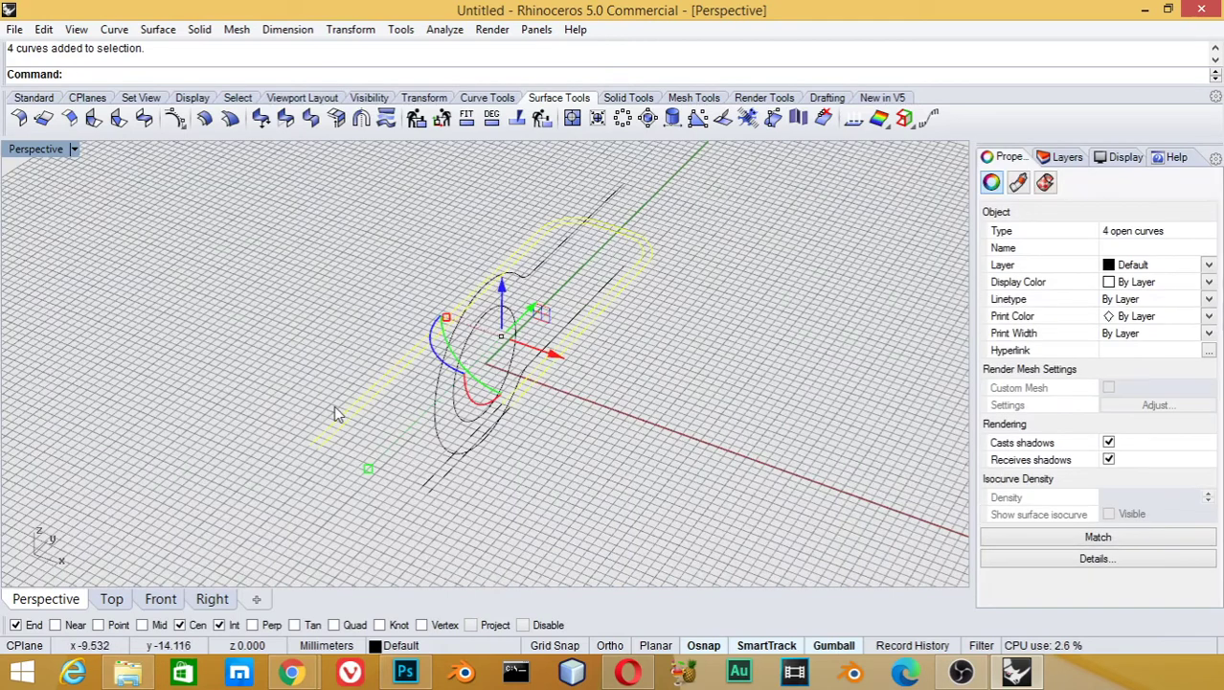
pyautogui.middleClick(299, 305)
pyautogui.click(294, 313)
# - Reselect the profile curves and join them again into two open curves
pyautogui.click(379, 393)
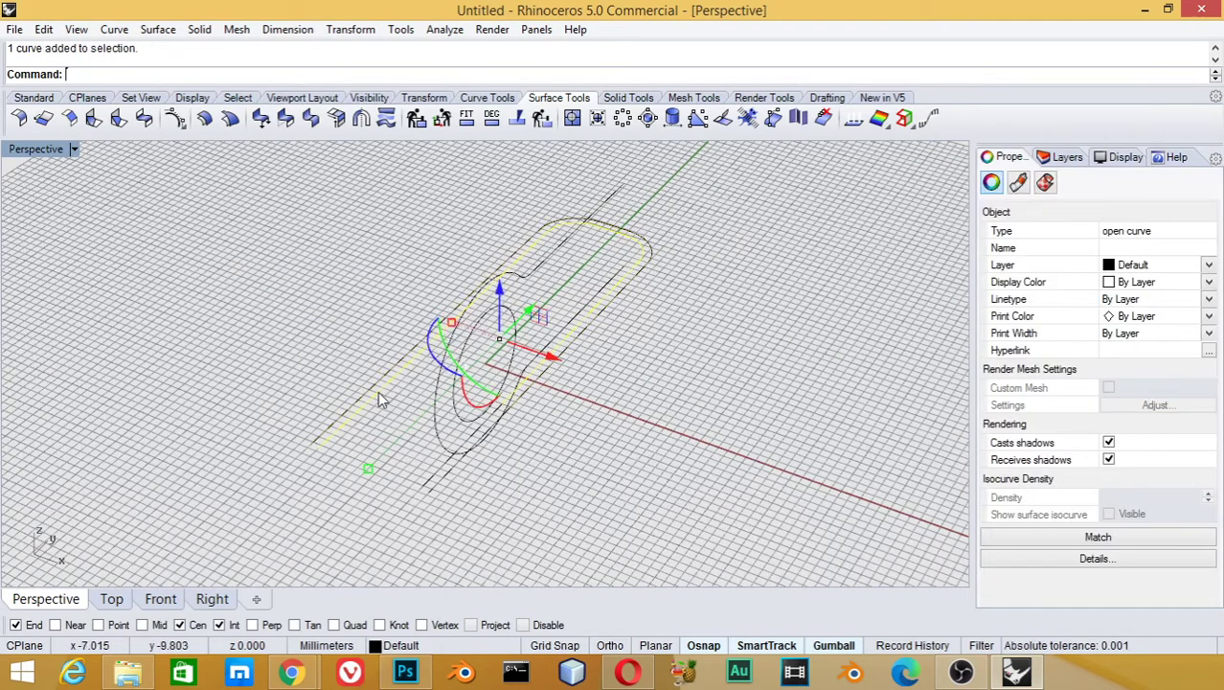
pyautogui.moveTo(393, 390); pyautogui.dragTo(697, 431, button='right')
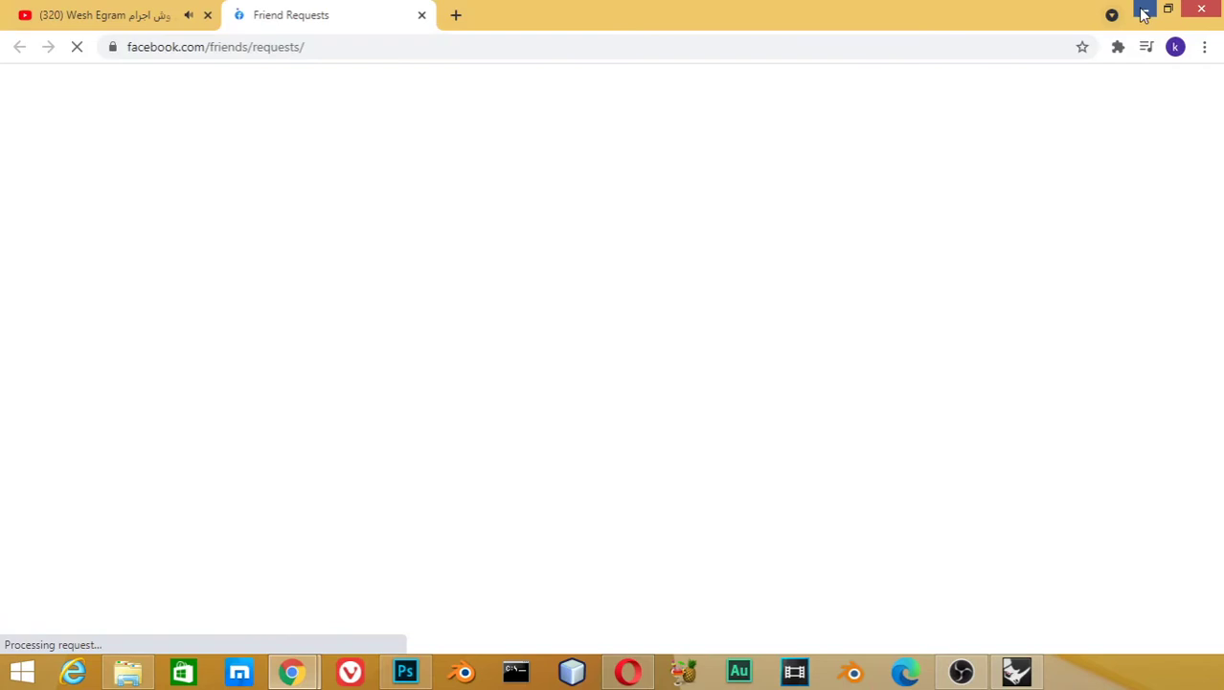
pyautogui.click(1144, 9)
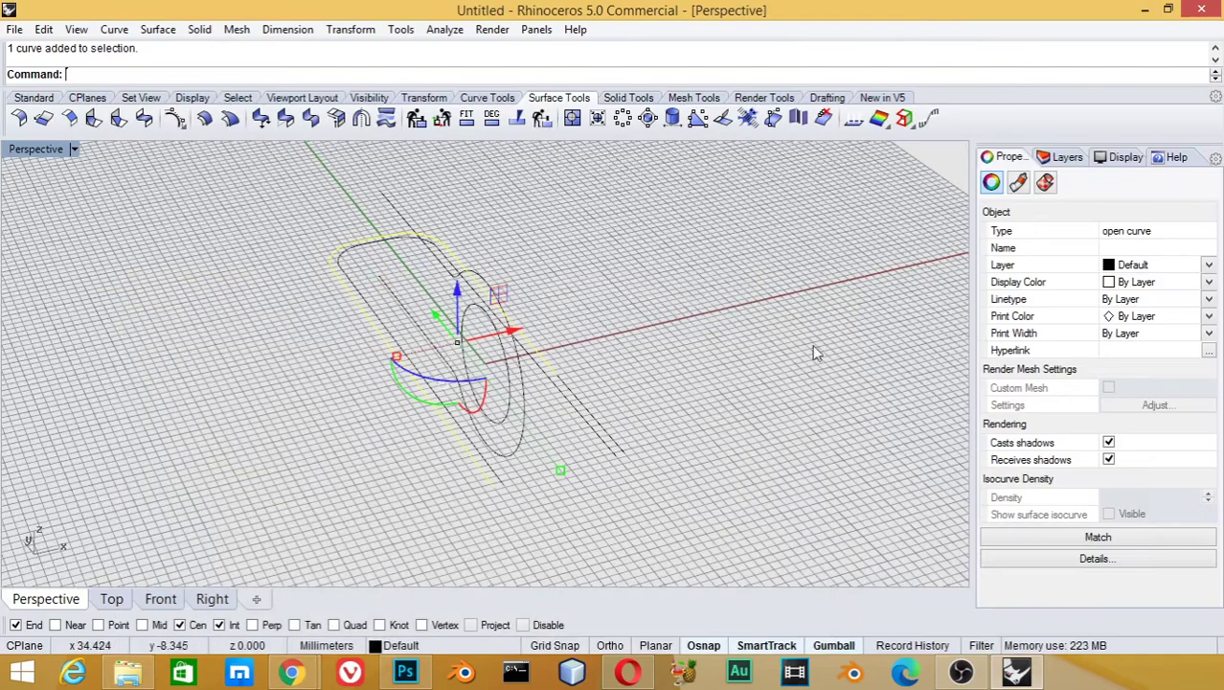
pyautogui.scroll(3, 595, 365)
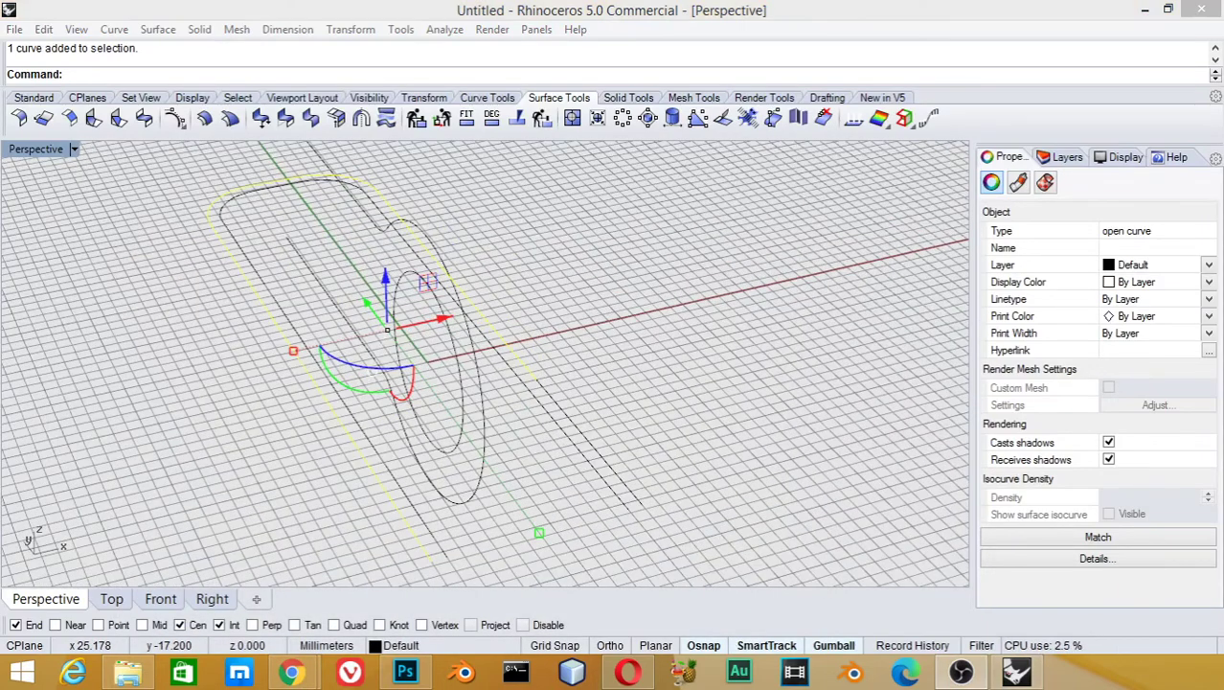
pyautogui.moveTo(586, 332)
pyautogui.mouseDown()
pyautogui.moveTo(516, 470)
pyautogui.moveTo(518, 460)
pyautogui.mouseUp()
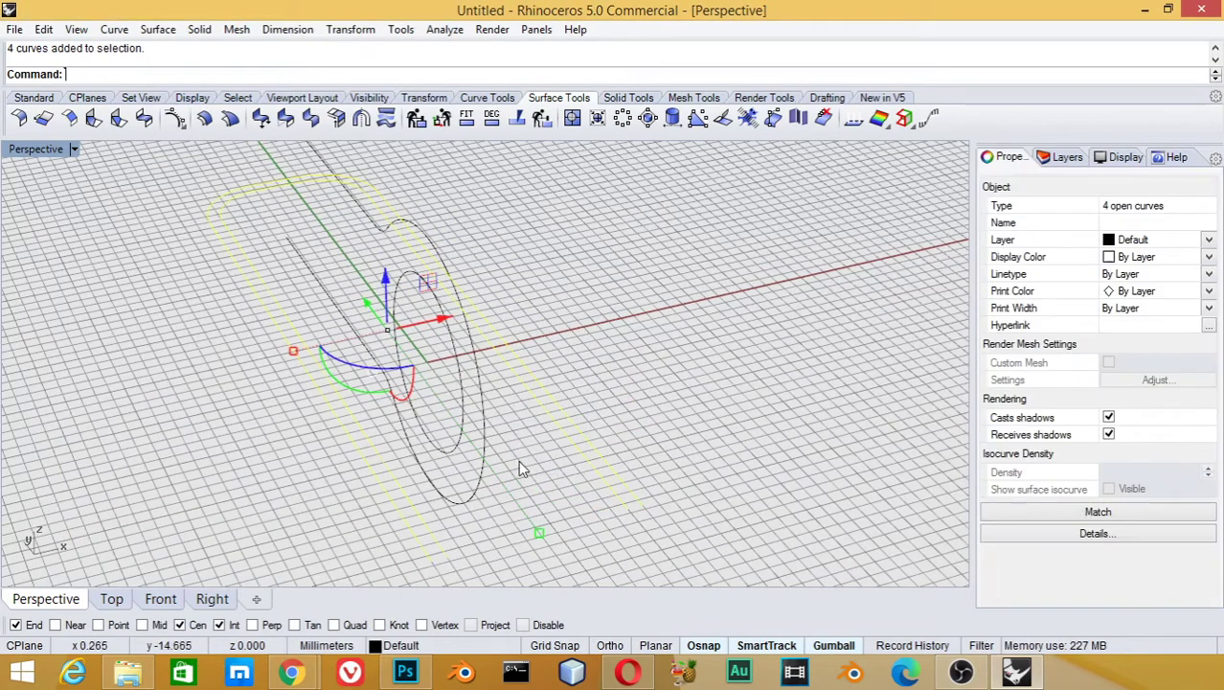
pyautogui.middleClick(567, 288)
pyautogui.click(567, 292)
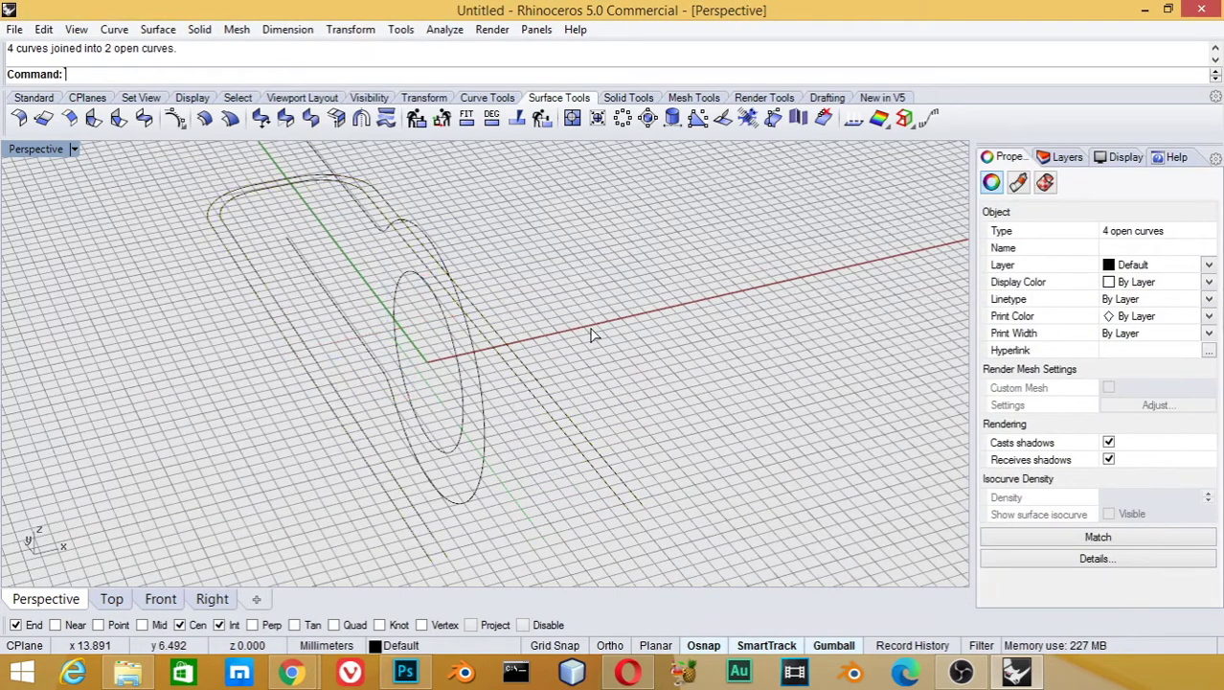
pyautogui.click(604, 449)
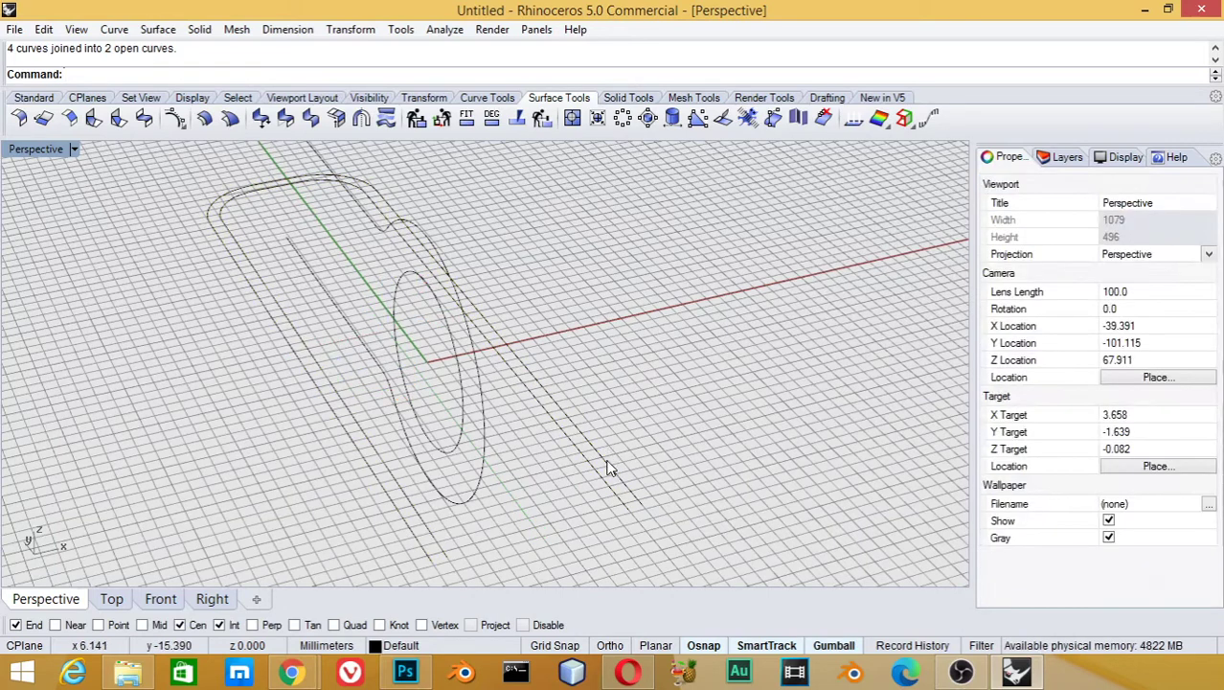
pyautogui.click(607, 469)
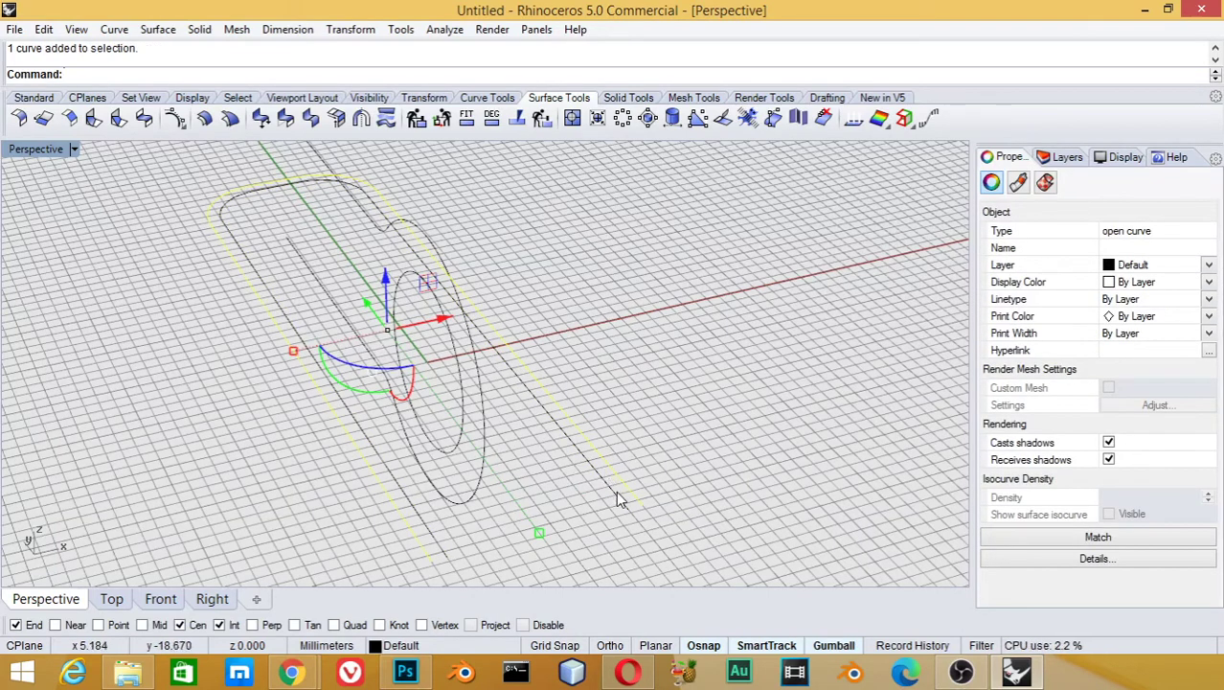
pyautogui.click(158, 29)
pyautogui.moveTo(198, 279)
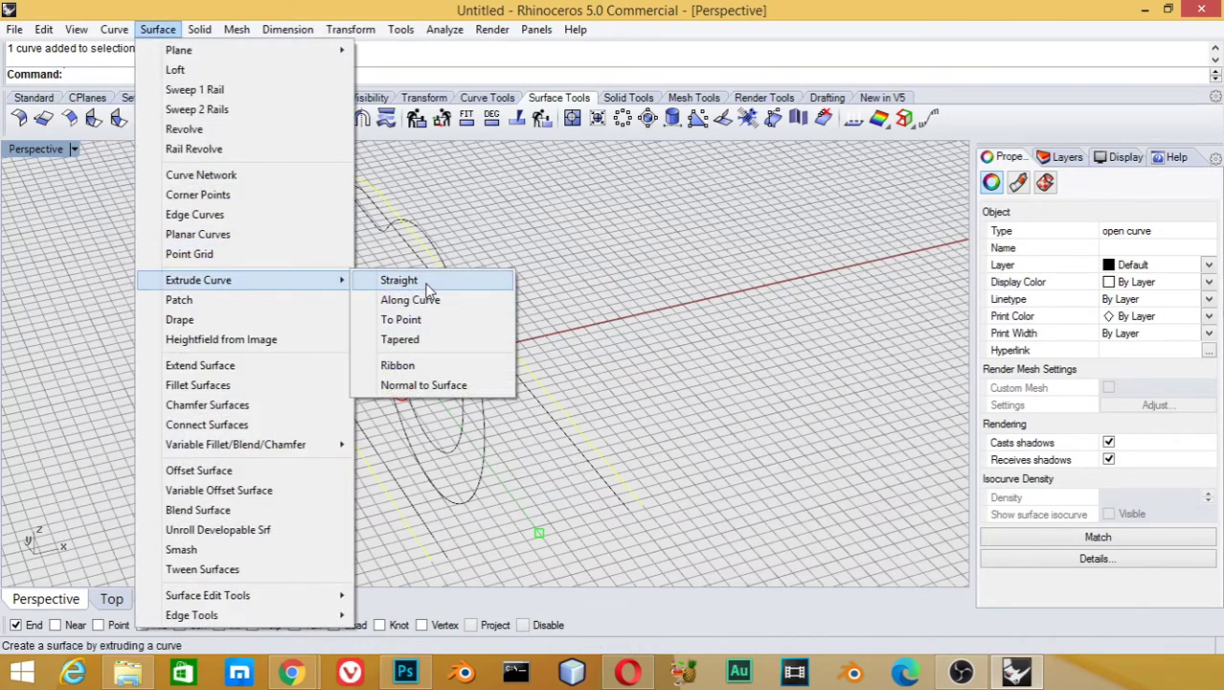
pyautogui.click(428, 282)
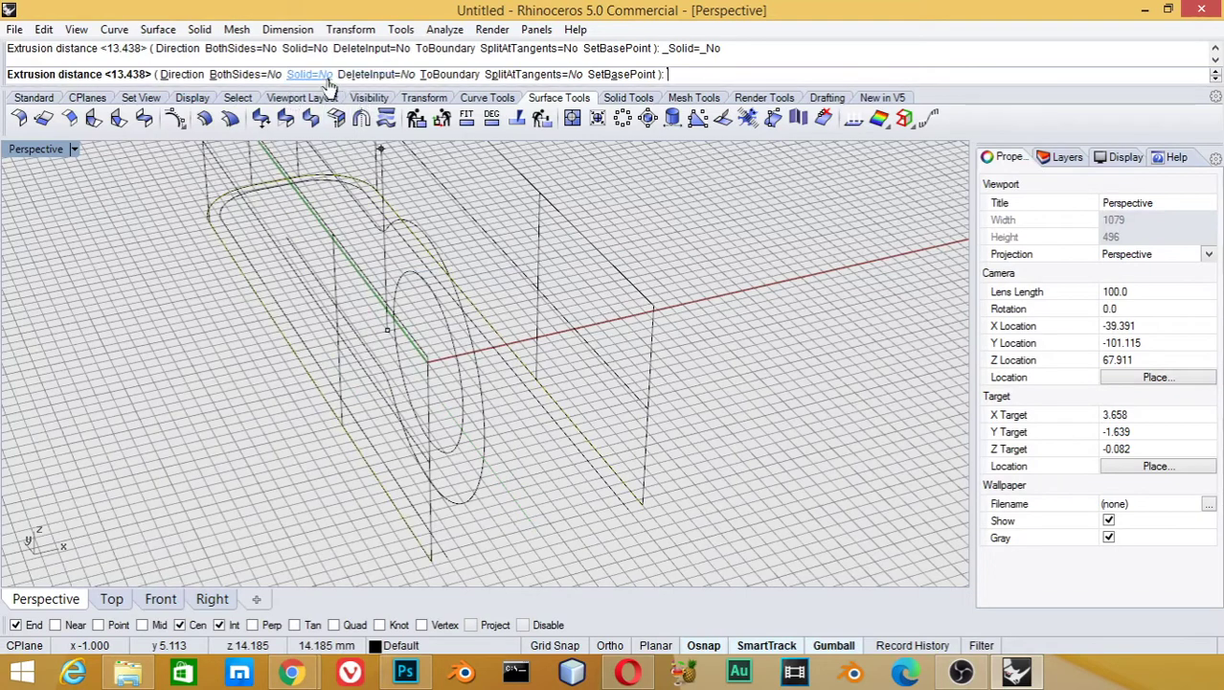
pyautogui.click(247, 75)
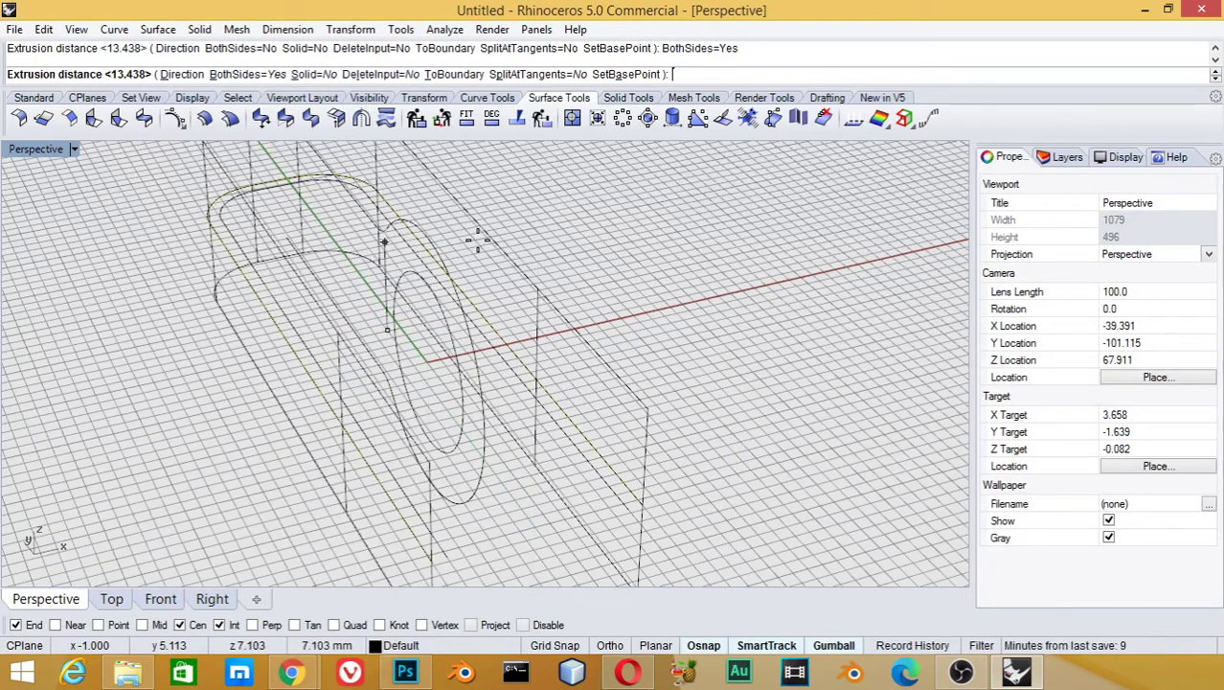
pyautogui.press('Return')
pyautogui.moveTo(770, 385)
pyautogui.mouseDown(button='right')
pyautogui.moveTo(707, 373)
pyautogui.moveTo(726, 358)
pyautogui.mouseUp(button='right')
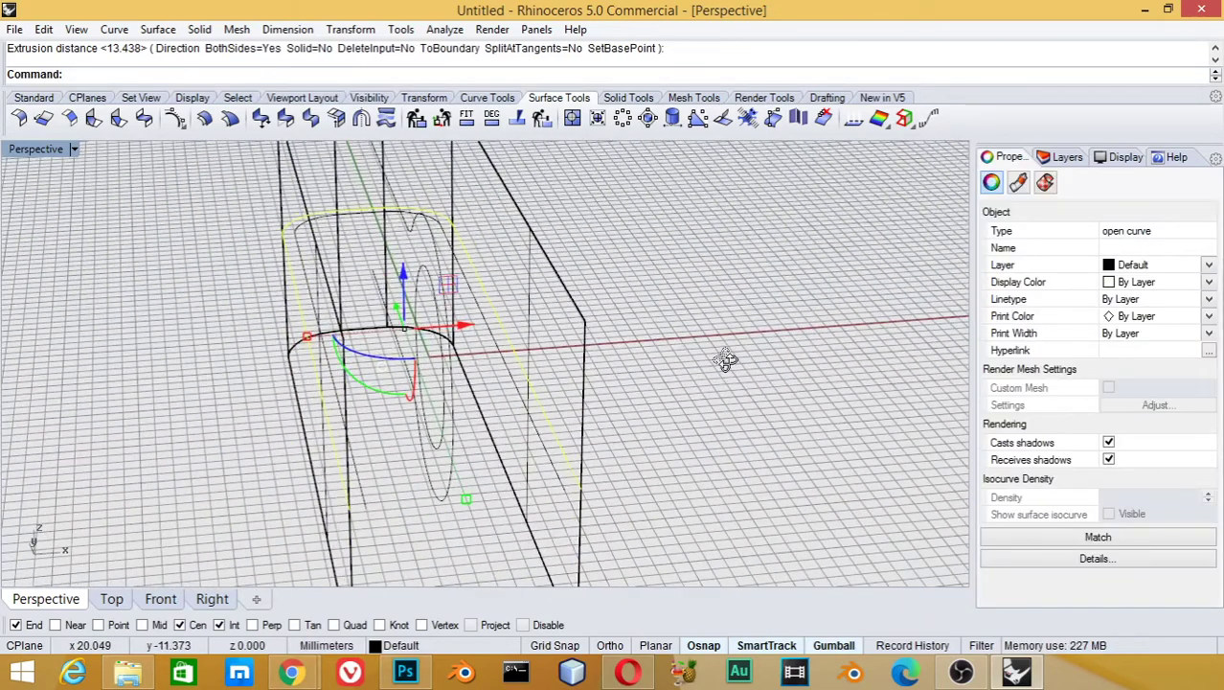
pyautogui.click(549, 454)
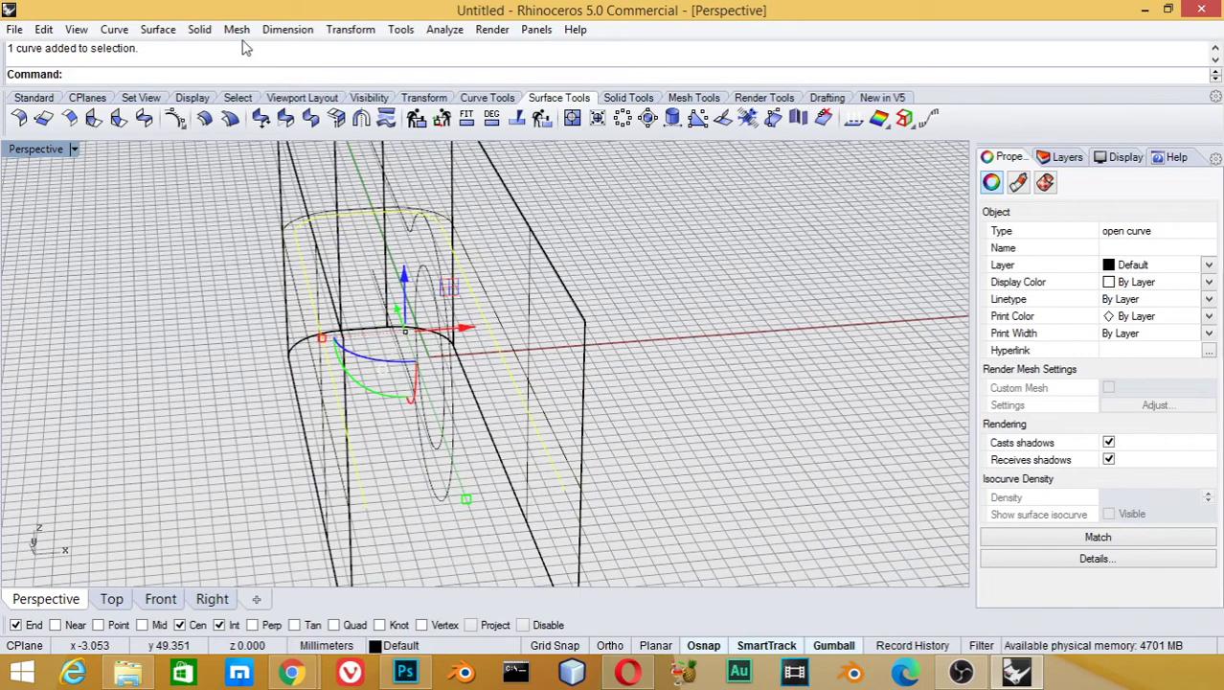
pyautogui.rightClick(391, 203)
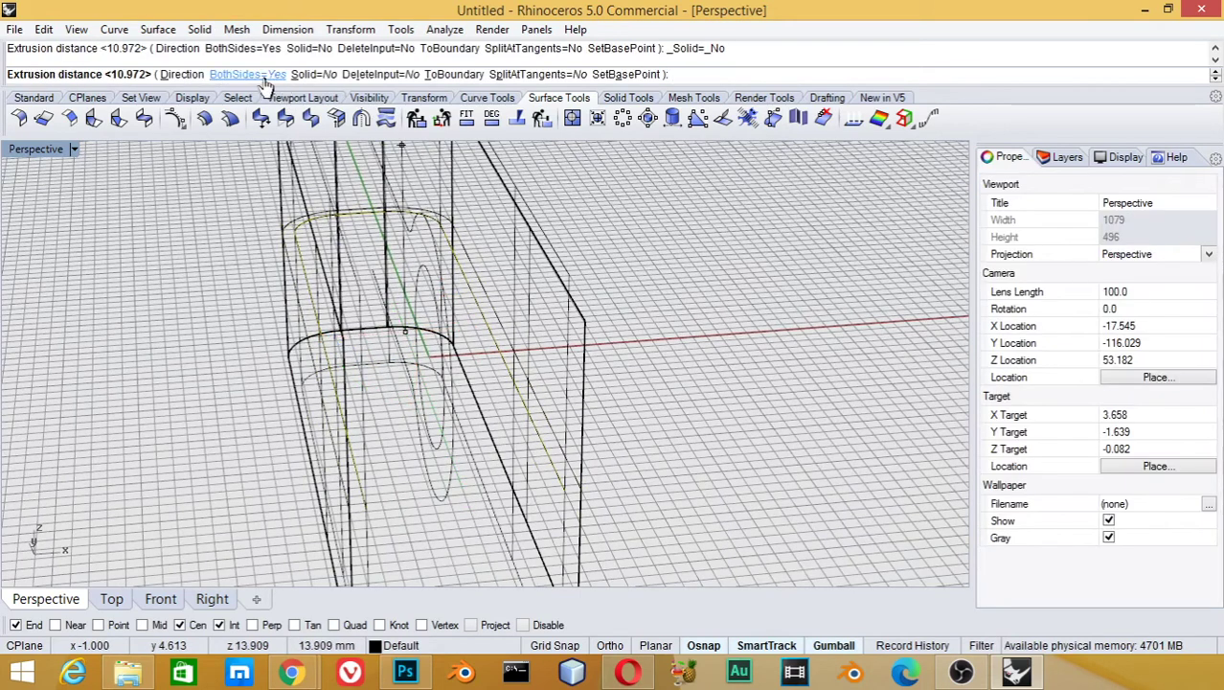
pyautogui.click(565, 326)
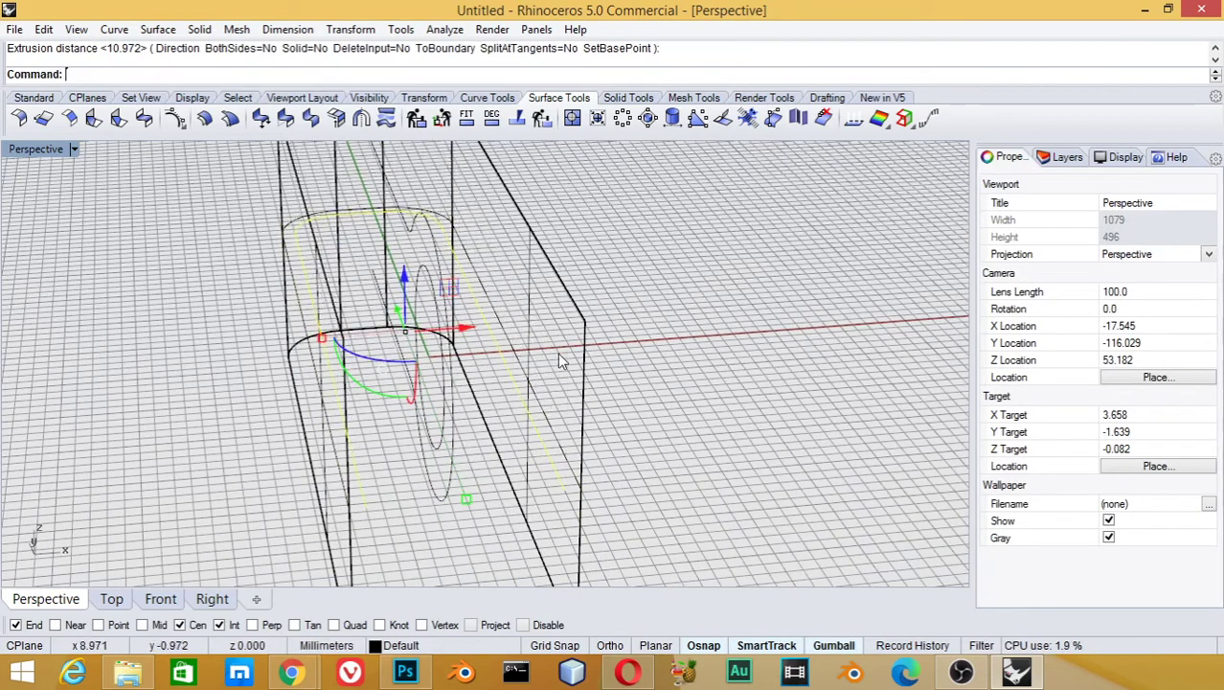
pyautogui.click(569, 314)
pyautogui.press('Delete')
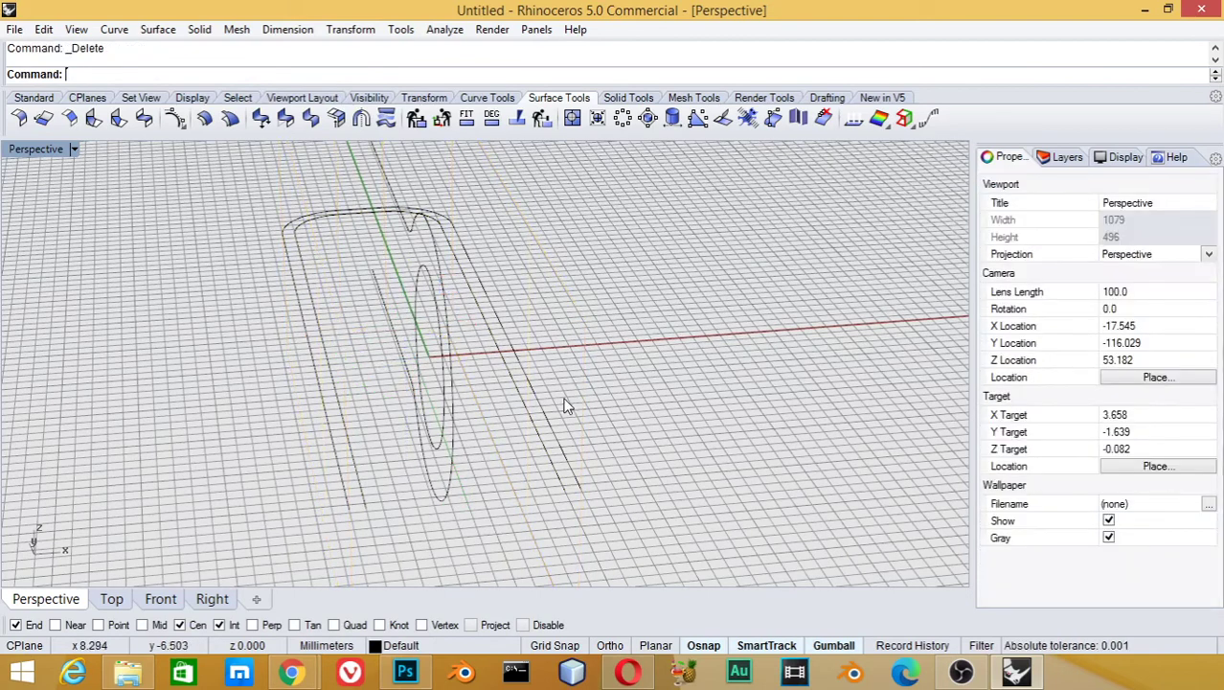
# - Extrude both profile curves straight up into tall walls
pyautogui.moveTo(570, 407); pyautogui.dragTo(486, 465)
pyautogui.click(158, 29)
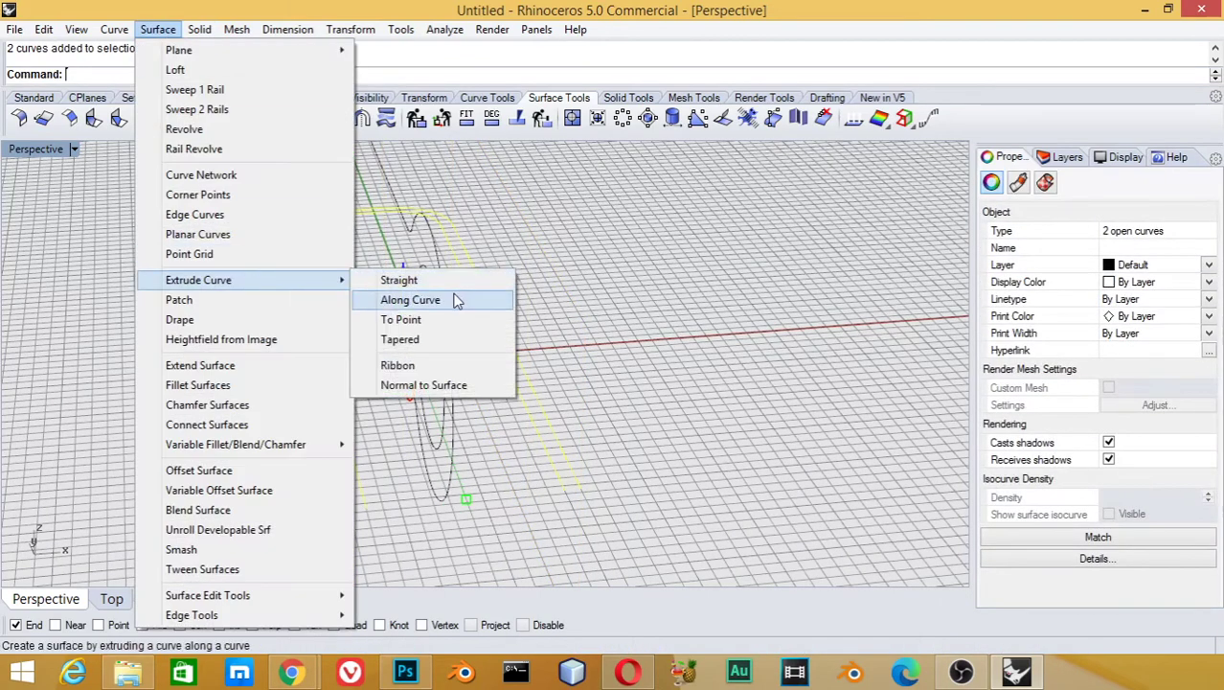
pyautogui.moveTo(198, 280)
pyautogui.click(467, 283)
pyautogui.scroll(-3, 554, 198)
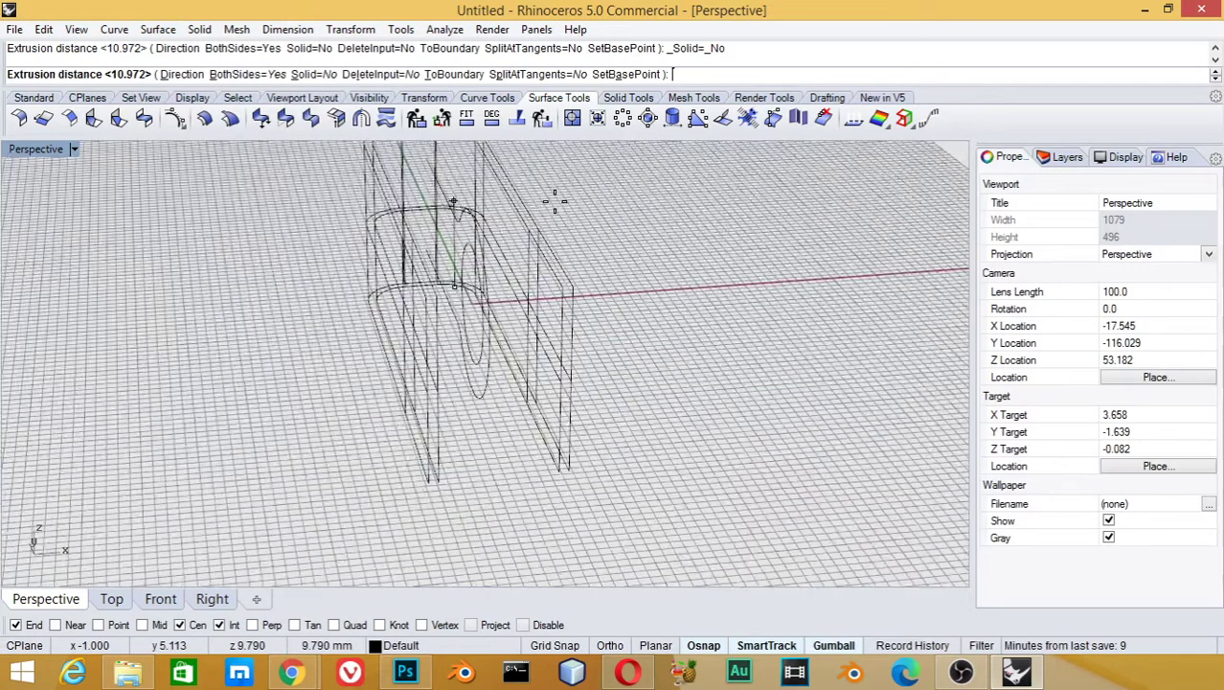
pyautogui.scroll(-3, 553, 201)
pyautogui.scroll(-2, 555, 198)
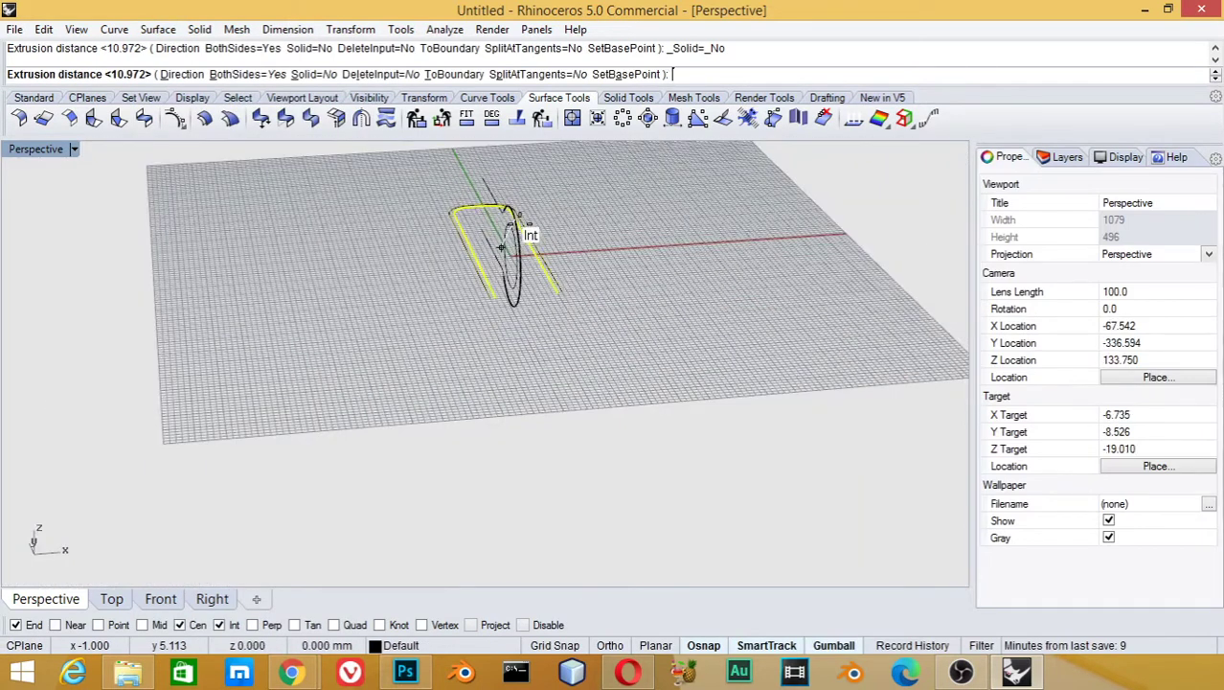
pyautogui.click(554, 163)
# - Switch the Perspective view to Shaded display and select the circle curve
pyautogui.moveTo(585, 245); pyautogui.dragTo(665, 276, button='right')
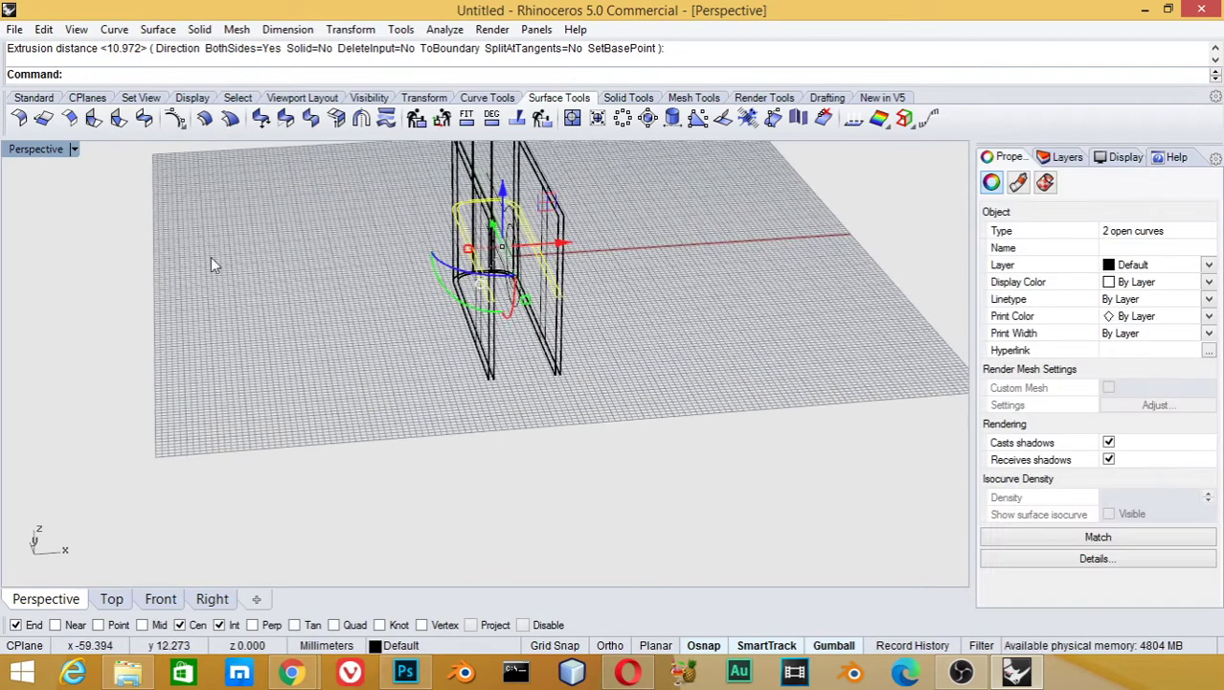
pyautogui.click(253, 278)
pyautogui.click(74, 150)
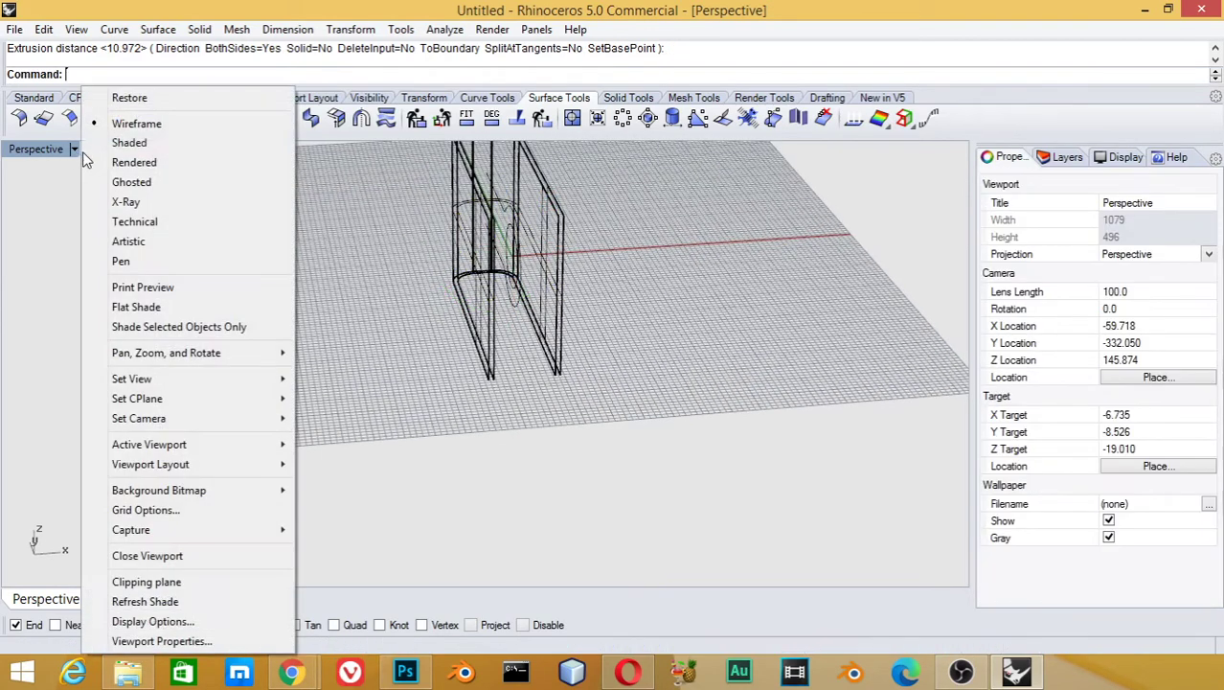
pyautogui.click(150, 144)
pyautogui.moveTo(426, 318)
pyautogui.mouseDown(button='right')
pyautogui.moveTo(574, 297)
pyautogui.moveTo(511, 261)
pyautogui.mouseUp(button='right')
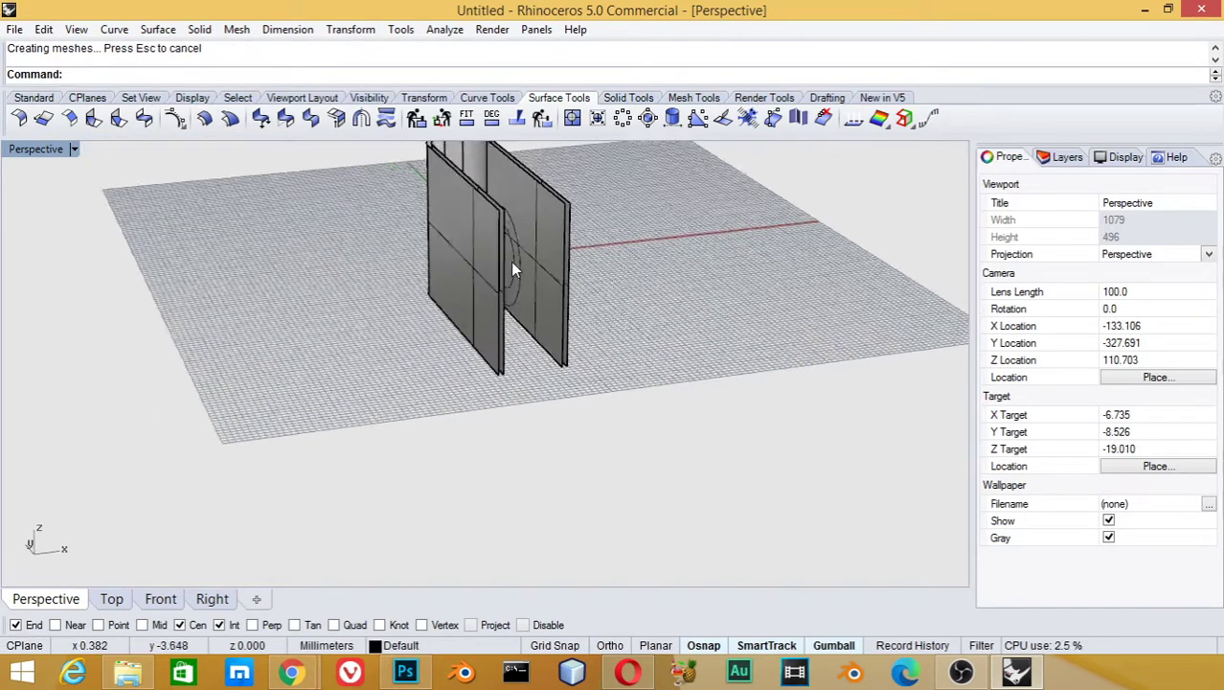
pyautogui.scroll(3, 511, 261)
pyautogui.click(521, 247)
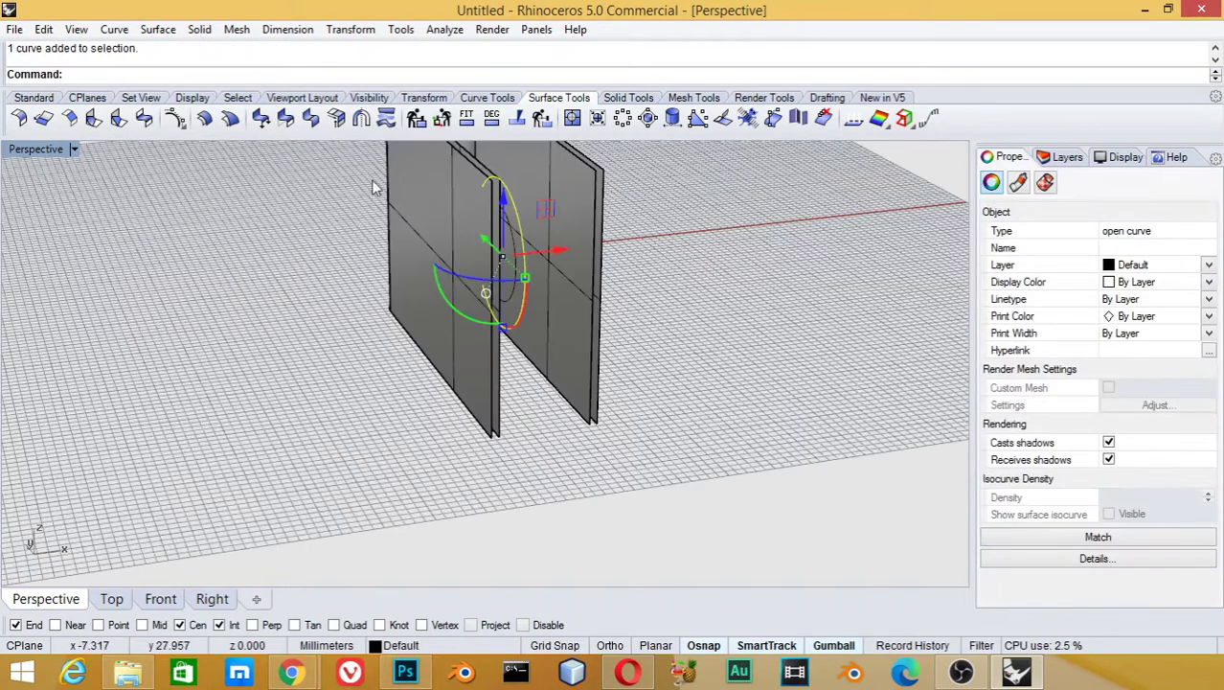
pyautogui.click(170, 30)
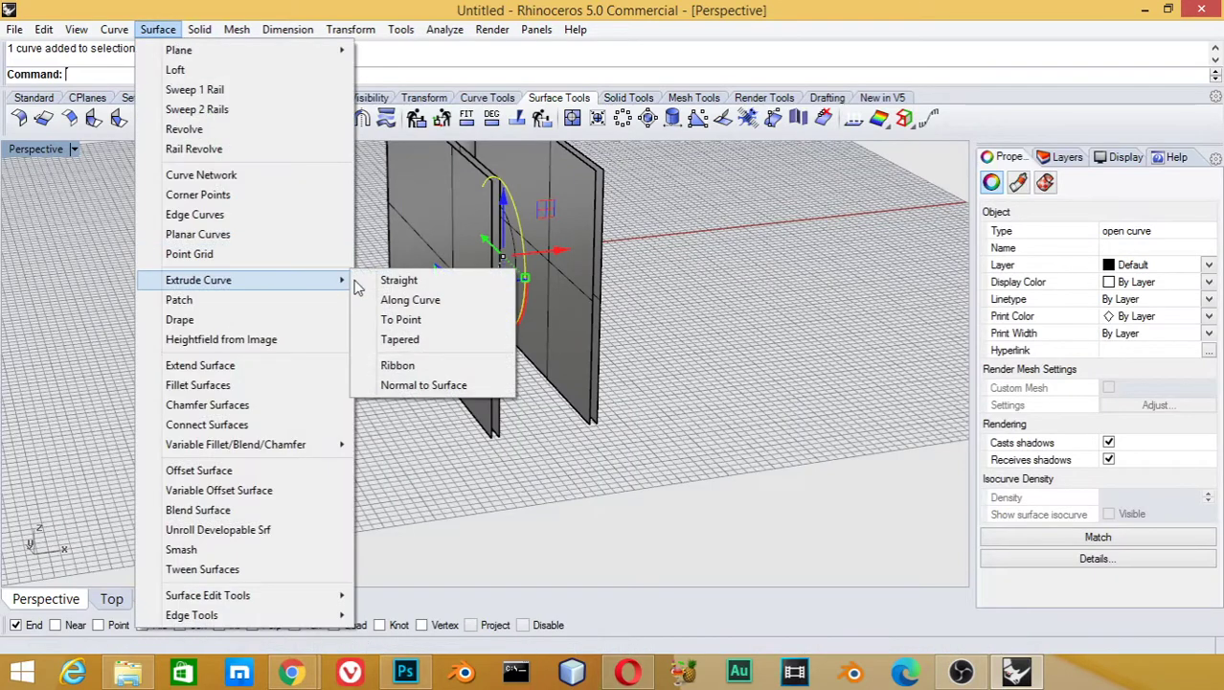
pyautogui.click(404, 280)
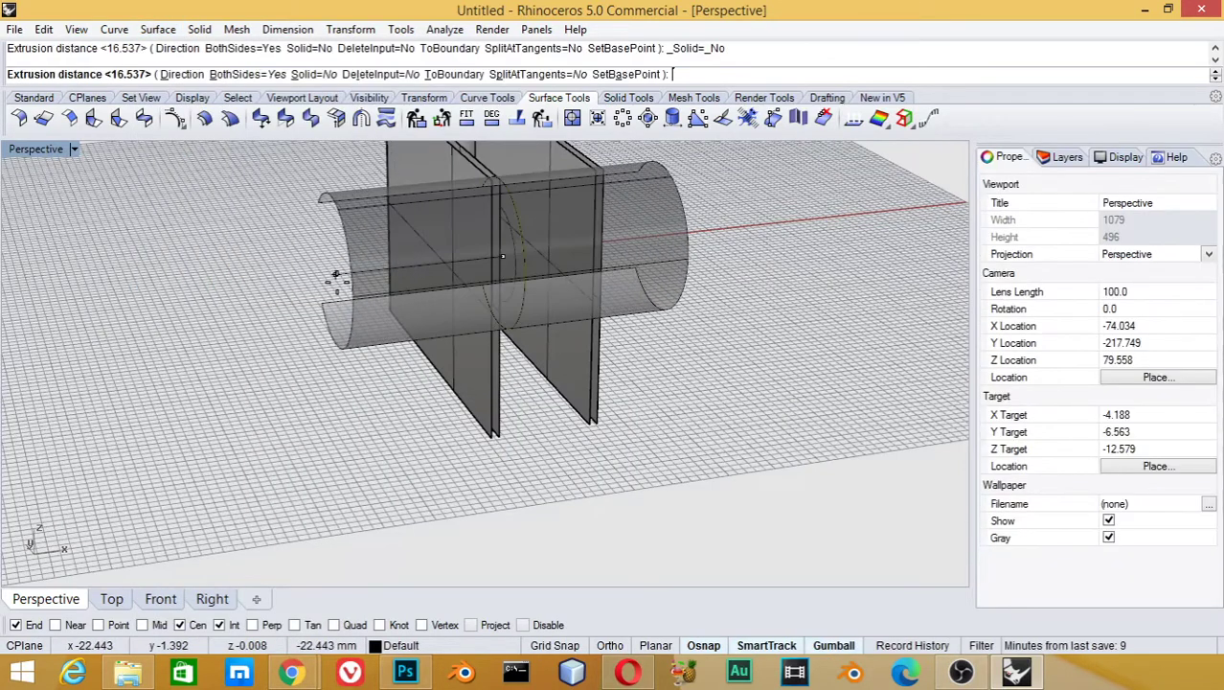
pyautogui.click(320, 304)
pyautogui.moveTo(321, 305)
pyautogui.mouseDown(button='right')
pyautogui.moveTo(658, 323)
pyautogui.moveTo(607, 314)
pyautogui.mouseUp(button='right')
pyautogui.click(649, 244)
pyautogui.press('Delete')
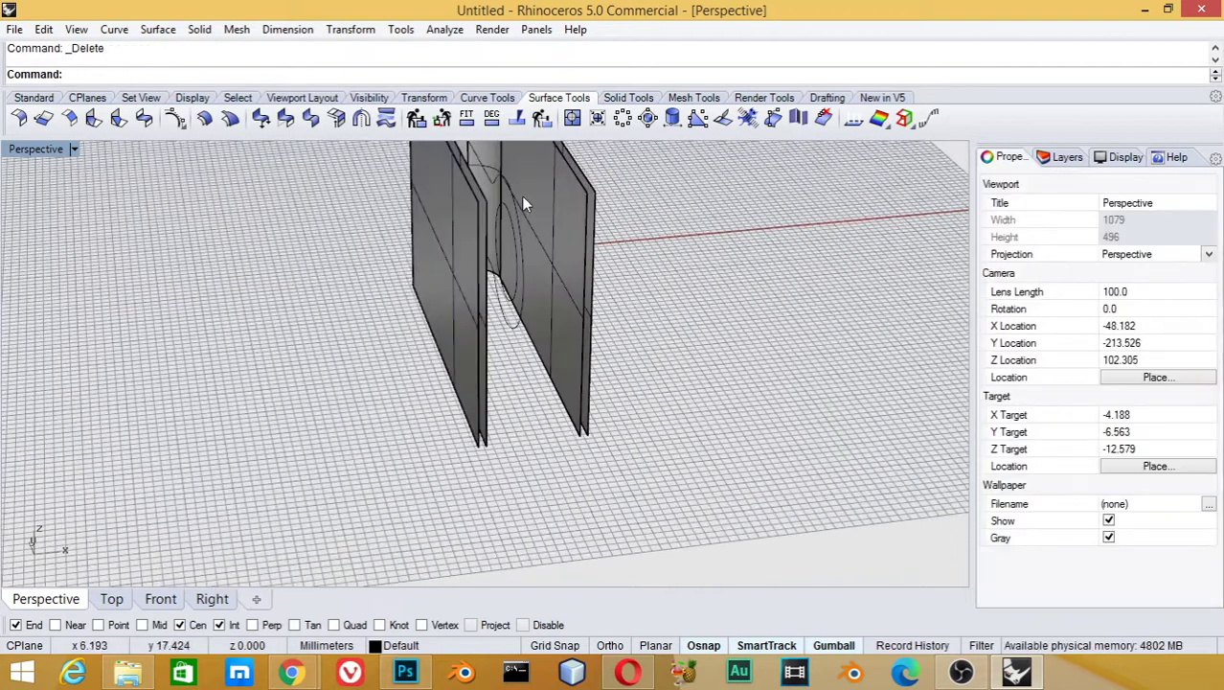
pyautogui.click(508, 192)
pyautogui.click(599, 267)
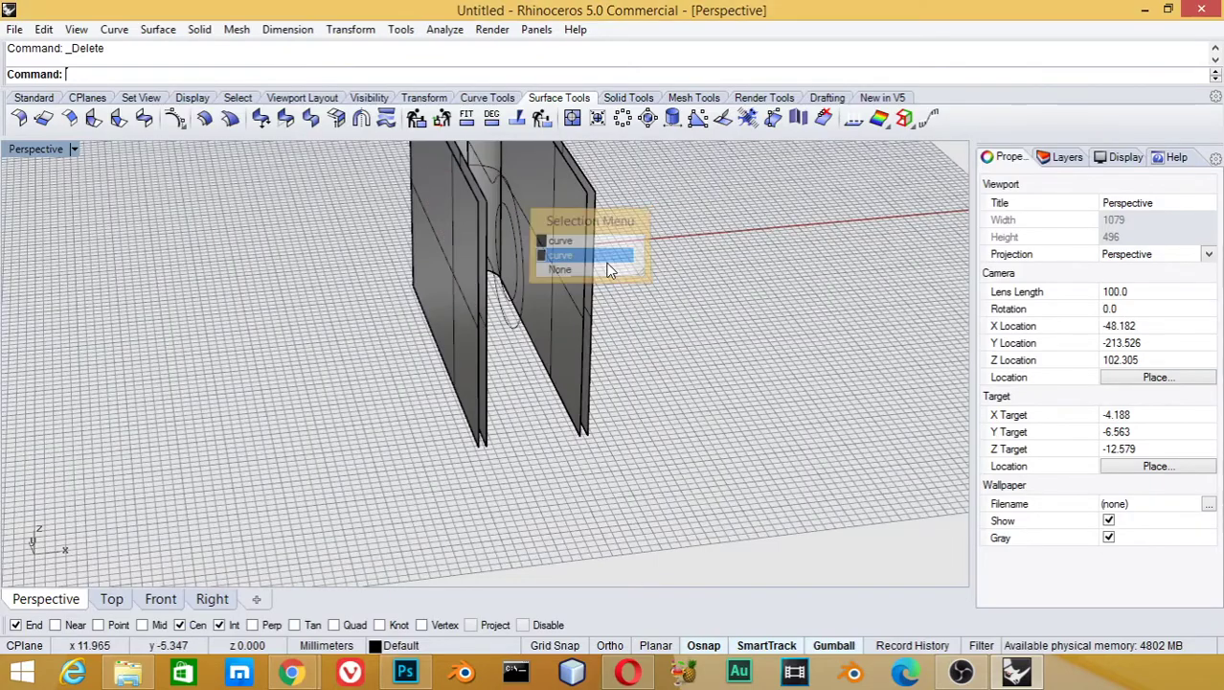
pyautogui.scroll(3, 623, 265)
pyautogui.moveTo(575, 239)
pyautogui.mouseDown(button='right')
pyautogui.moveTo(520, 210)
pyautogui.moveTo(529, 220)
pyautogui.mouseUp(button='right')
pyautogui.scroll(3, 535, 222)
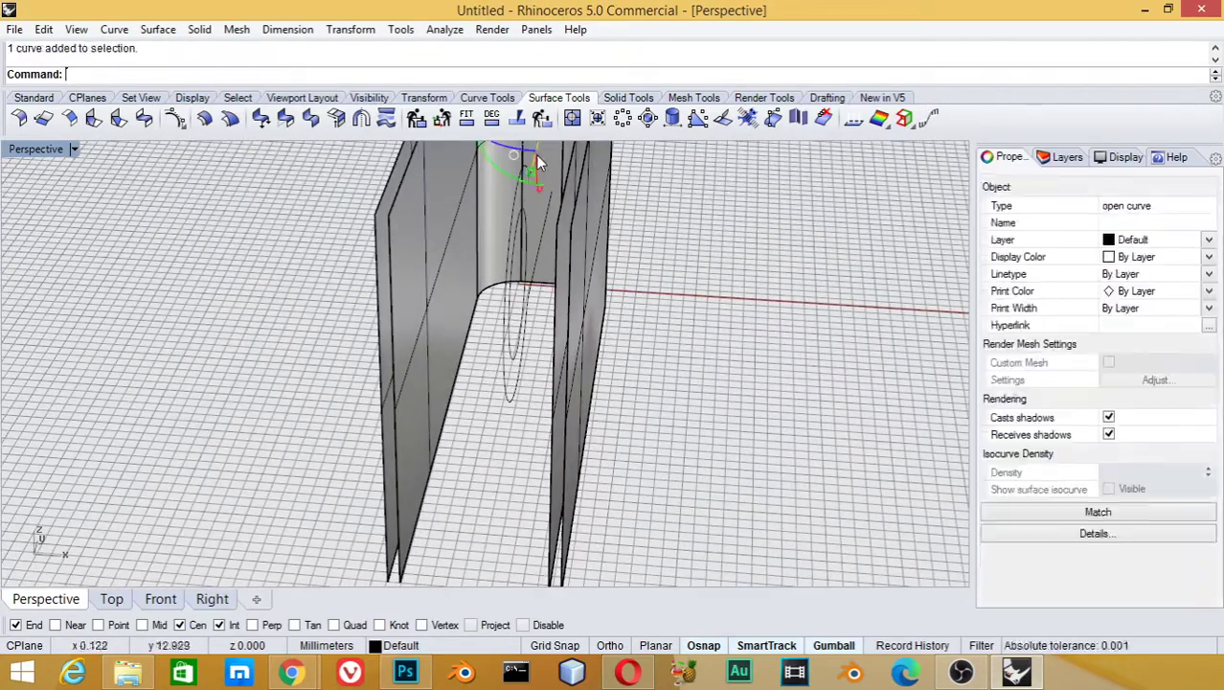
pyautogui.click(535, 154)
pyautogui.click(514, 193)
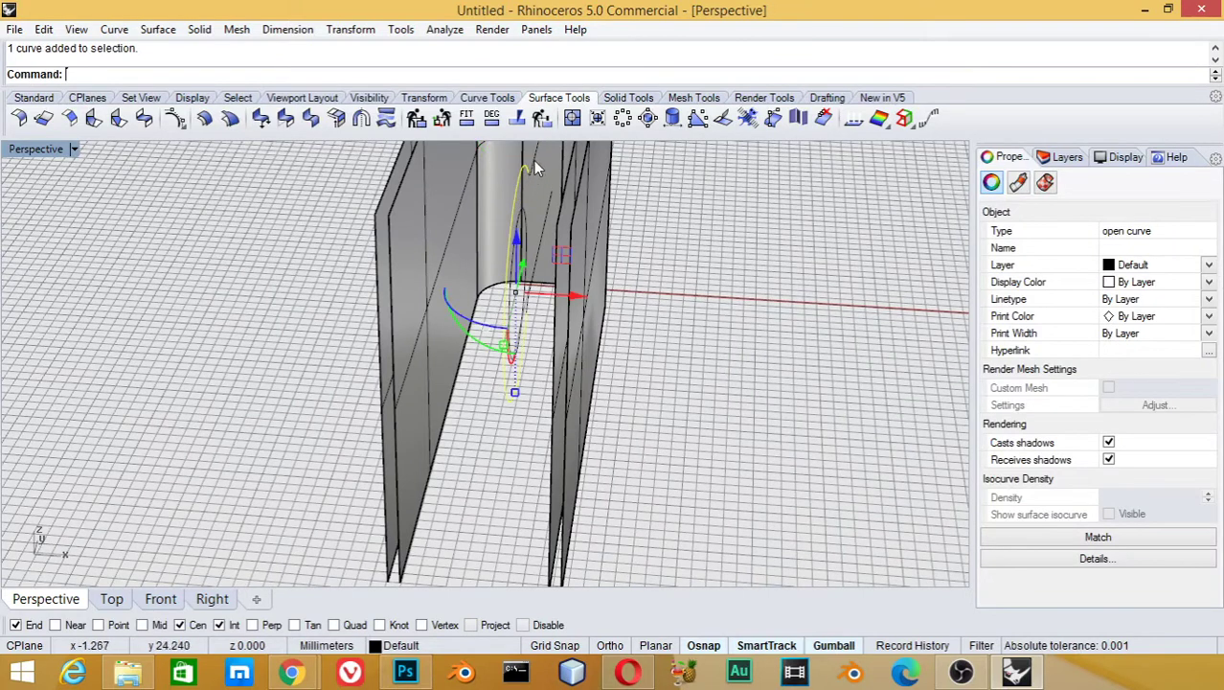
pyautogui.keyDown('shift'); pyautogui.click(534, 160); pyautogui.keyUp('shift')
pyautogui.moveTo(572, 203)
pyautogui.mouseDown(button='right')
pyautogui.moveTo(603, 200)
pyautogui.moveTo(607, 186)
pyautogui.moveTo(517, 215)
pyautogui.moveTo(589, 405)
pyautogui.moveTo(504, 324)
pyautogui.moveTo(483, 280)
pyautogui.mouseUp(button='right')
# - Select the five curve segments and join them into one with Ctrl+J
pyautogui.keyDown('shift'); pyautogui.click(471, 268); pyautogui.keyUp('shift')
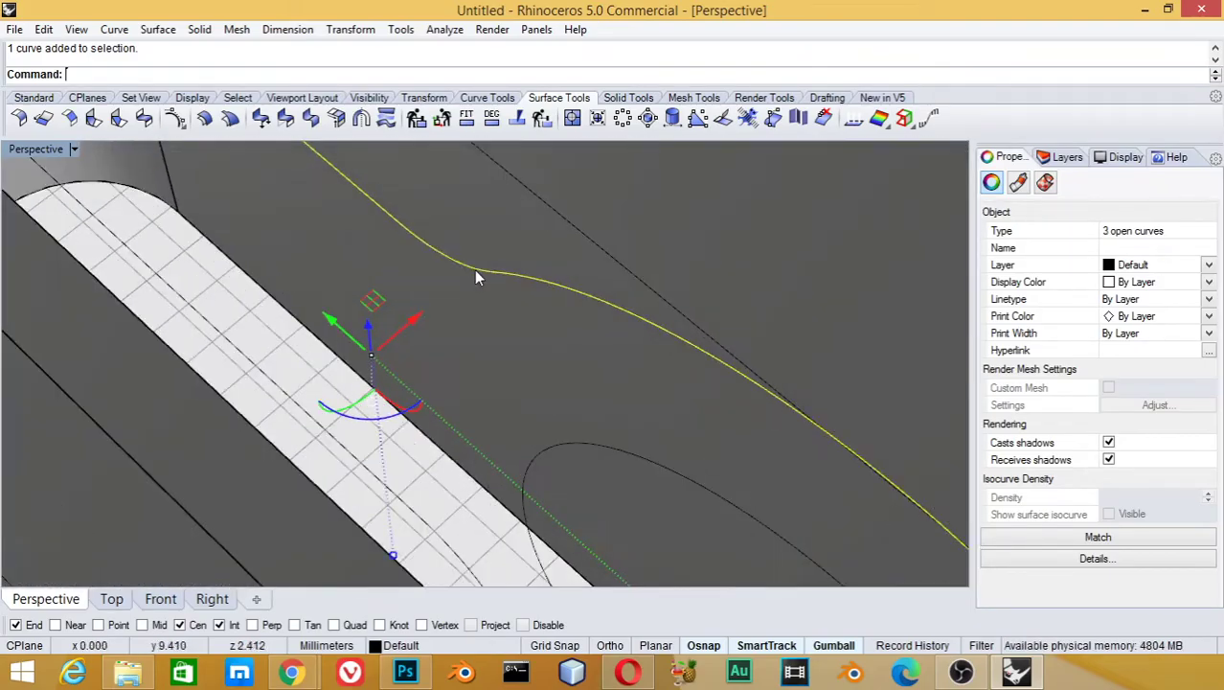
pyautogui.moveTo(569, 387)
pyautogui.mouseDown(button='right')
pyautogui.moveTo(560, 370)
pyautogui.moveTo(446, 400)
pyautogui.mouseUp(button='right')
pyautogui.keyDown('shift'); pyautogui.click(402, 418); pyautogui.keyUp('shift')
pyautogui.keyDown('shift'); pyautogui.click(344, 390); pyautogui.keyUp('shift')
pyautogui.middleClick(350, 388)
pyautogui.hotkey('ctrl', 'j')
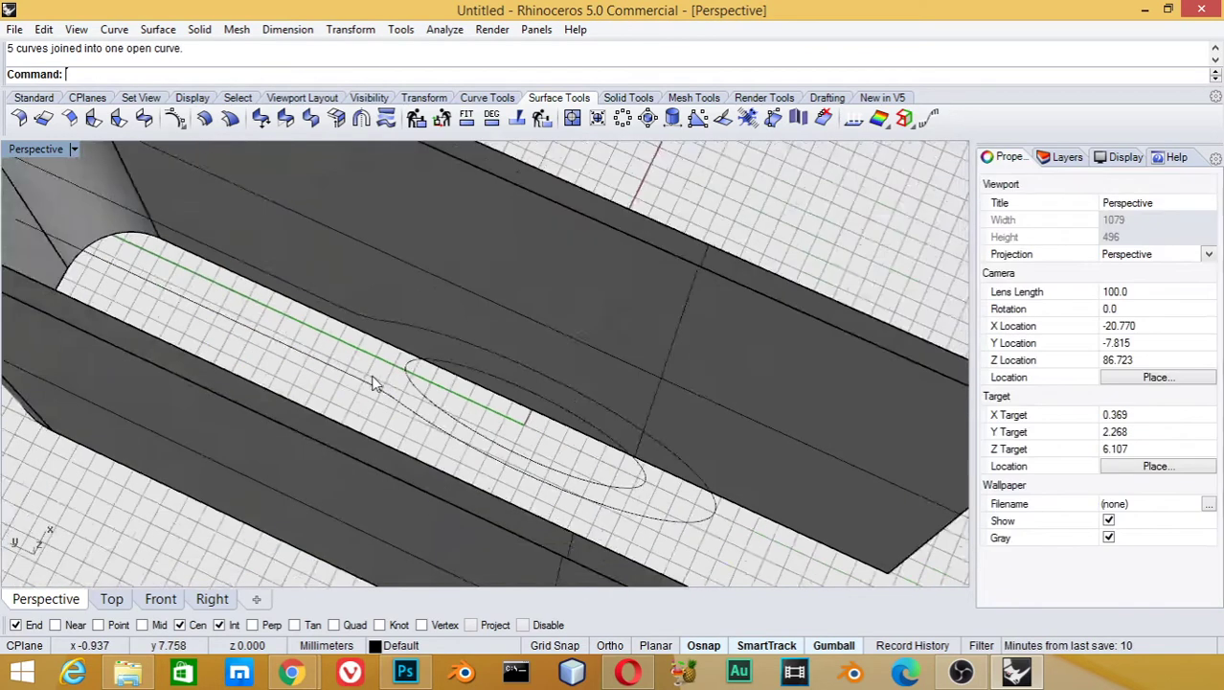
# - Undo the accidental wall move and select the joined lug outline
pyautogui.moveTo(366, 294); pyautogui.dragTo(346, 276)
pyautogui.hotkey('ctrl', 'z')
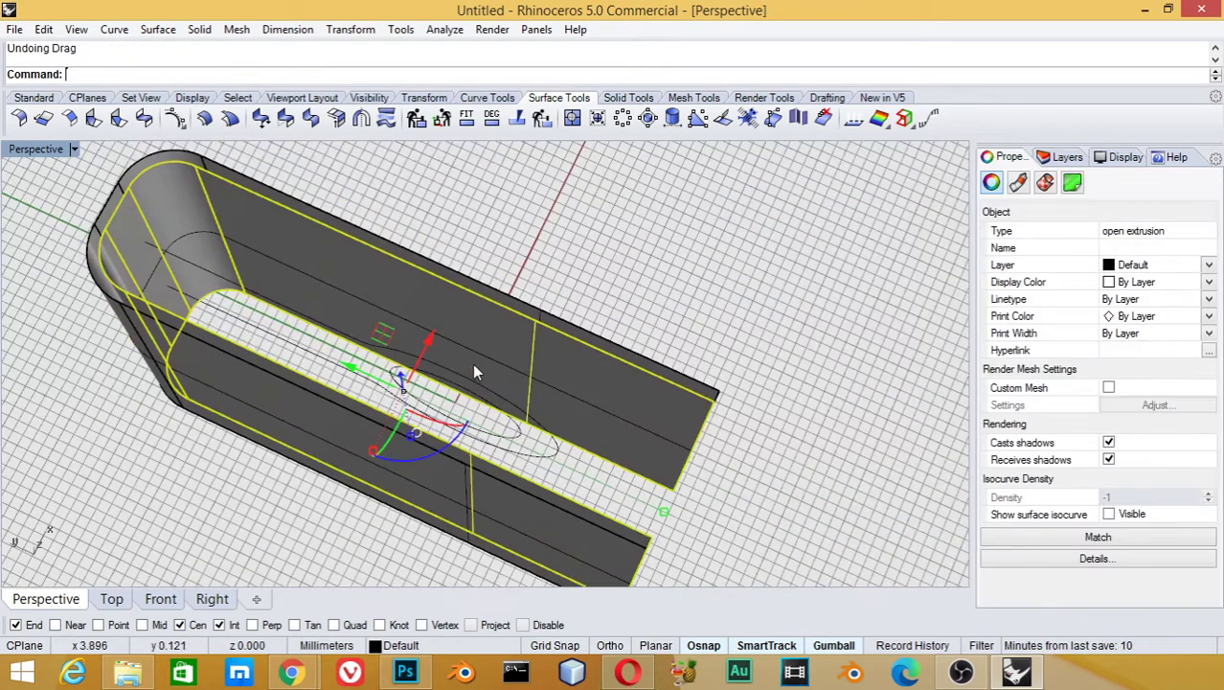
pyautogui.moveTo(472, 363); pyautogui.dragTo(388, 307, button='right')
pyautogui.click(388, 313)
pyautogui.scroll(-3, 402, 328)
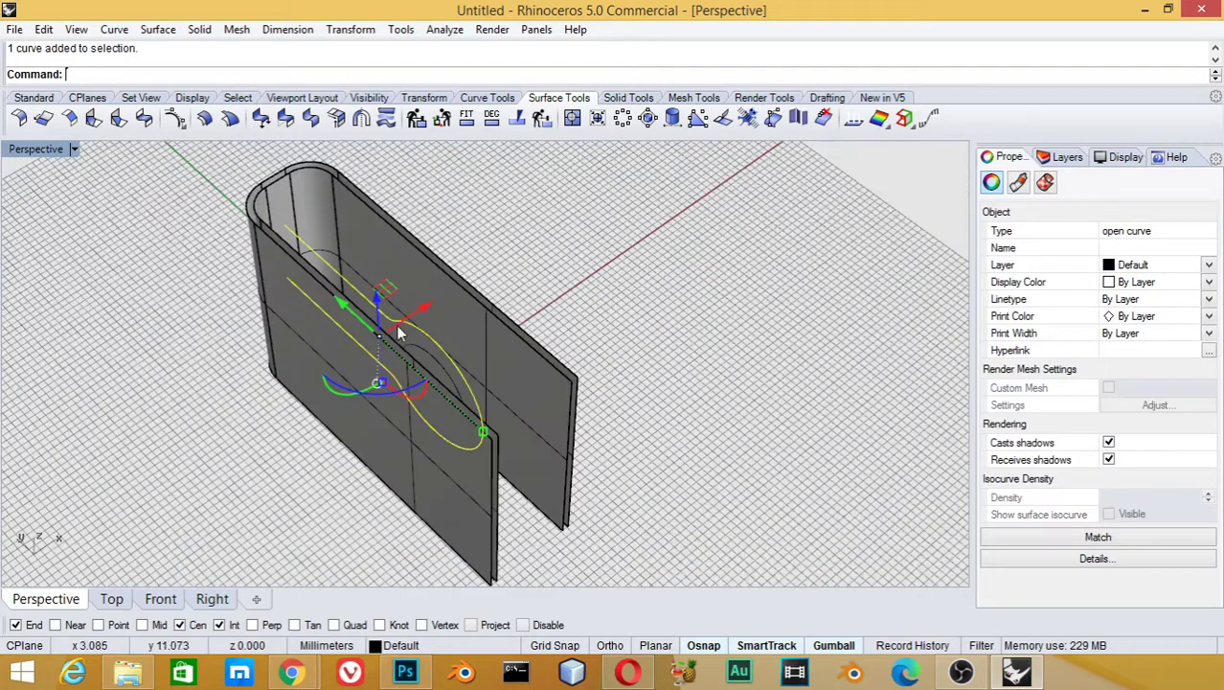
# - Extrude the joined lug outline straight through the walls with Extrude Curve > Straight
pyautogui.click(158, 29)
pyautogui.moveTo(198, 280)
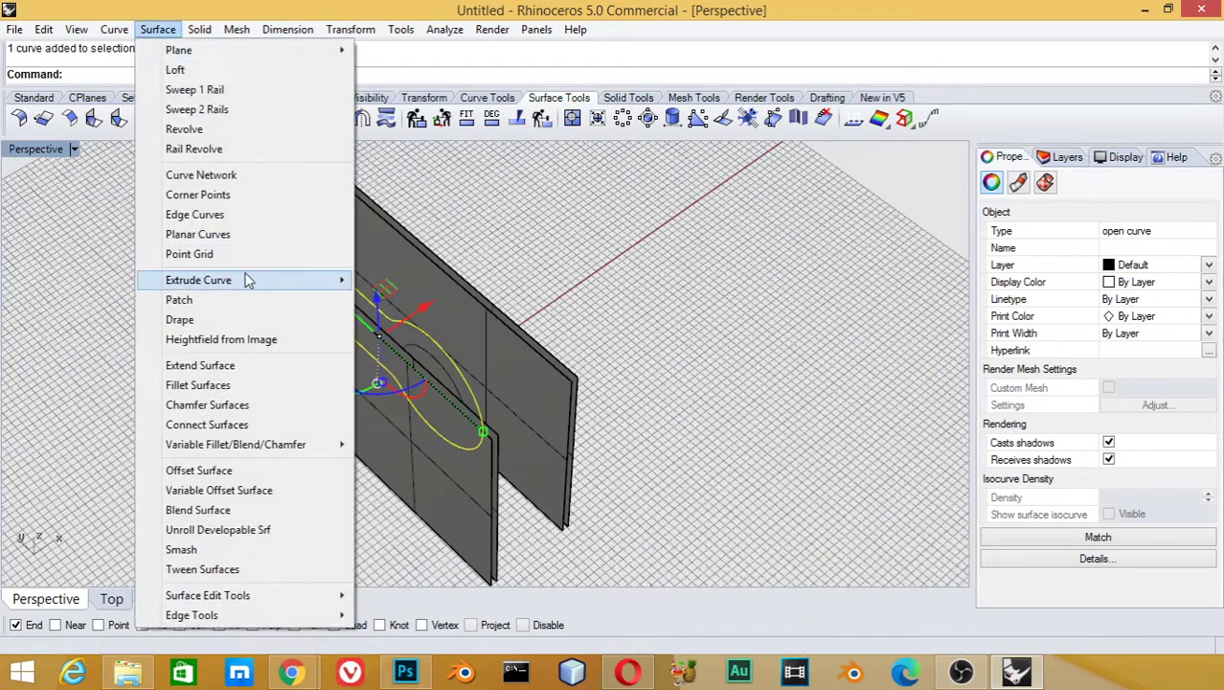
pyautogui.click(393, 281)
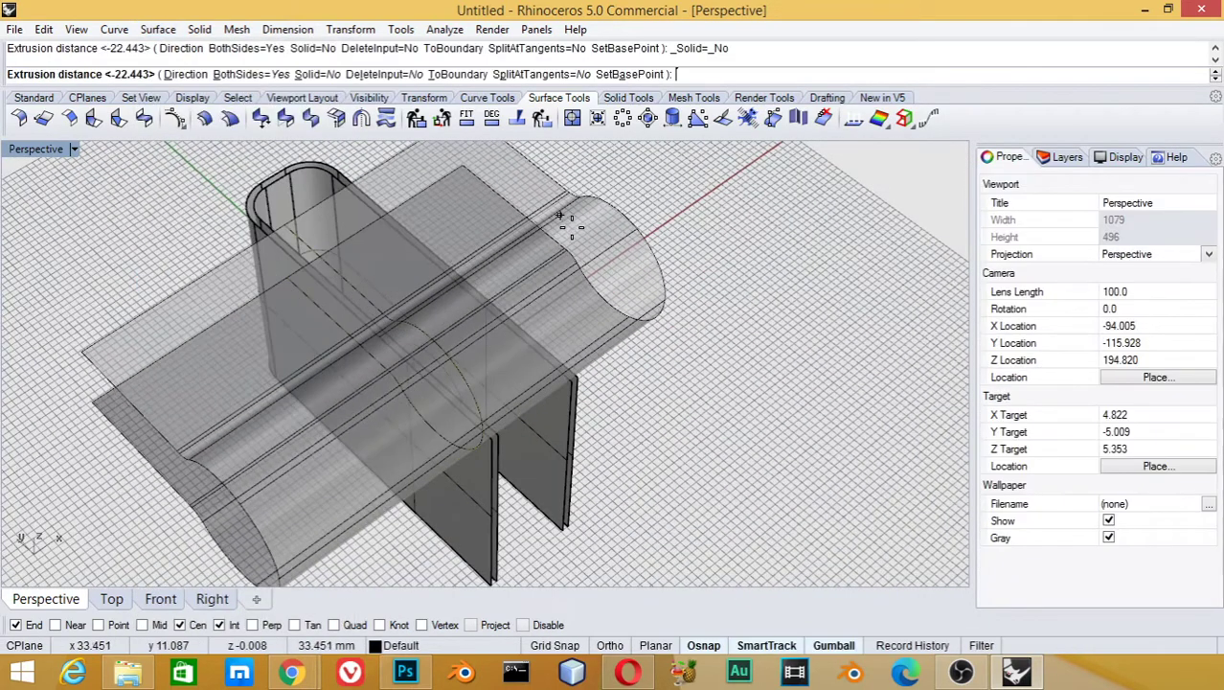
pyautogui.click(519, 355)
pyautogui.moveTo(519, 355)
pyautogui.mouseDown(button='right')
pyautogui.moveTo(591, 254)
pyautogui.moveTo(404, 283)
pyautogui.moveTo(713, 275)
pyautogui.mouseUp(button='right')
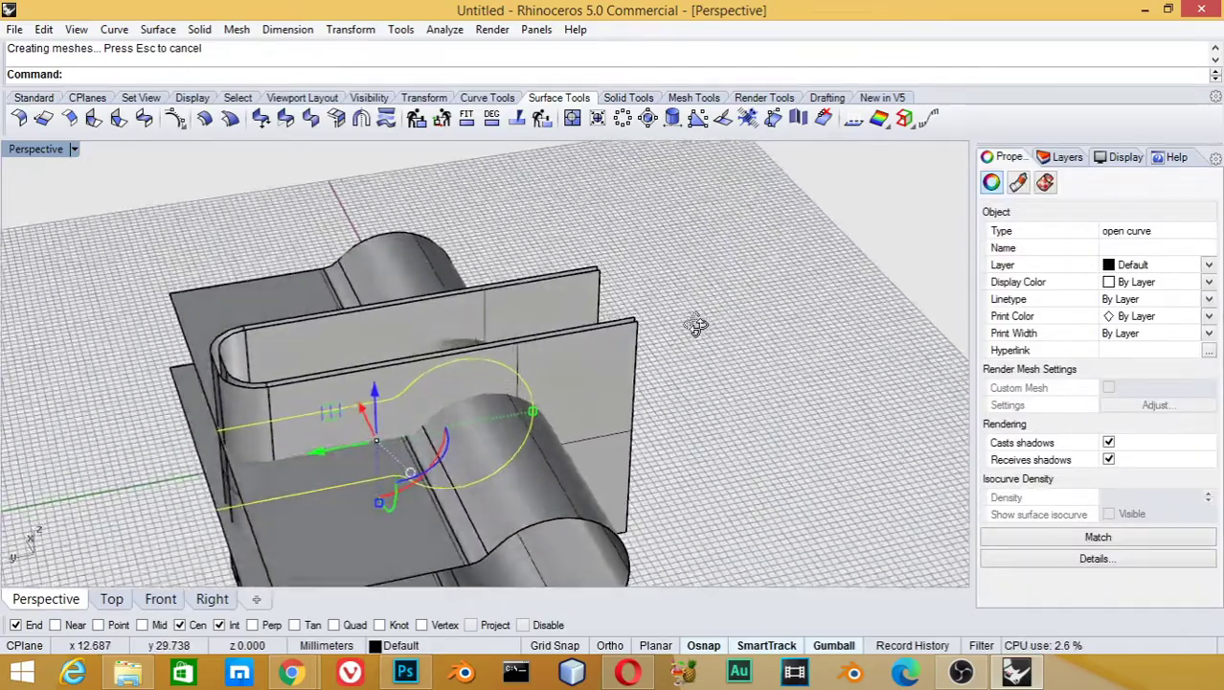
pyautogui.moveTo(699, 308); pyautogui.dragTo(701, 296, button='right')
pyautogui.scroll(3, 247, 379)
pyautogui.scroll(-3, 215, 403)
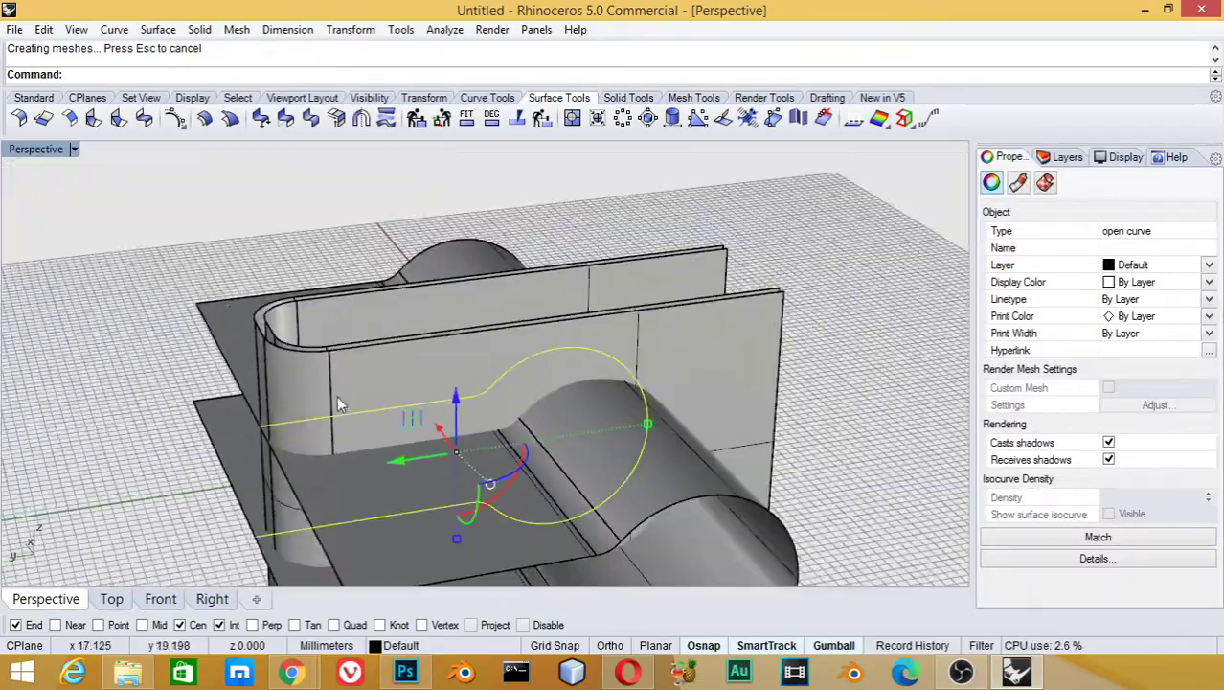
pyautogui.moveTo(336, 395); pyautogui.dragTo(304, 413, button='right')
# - Split the lug extrusion using the U-shaped walls as the cutter
pyautogui.click(263, 433)
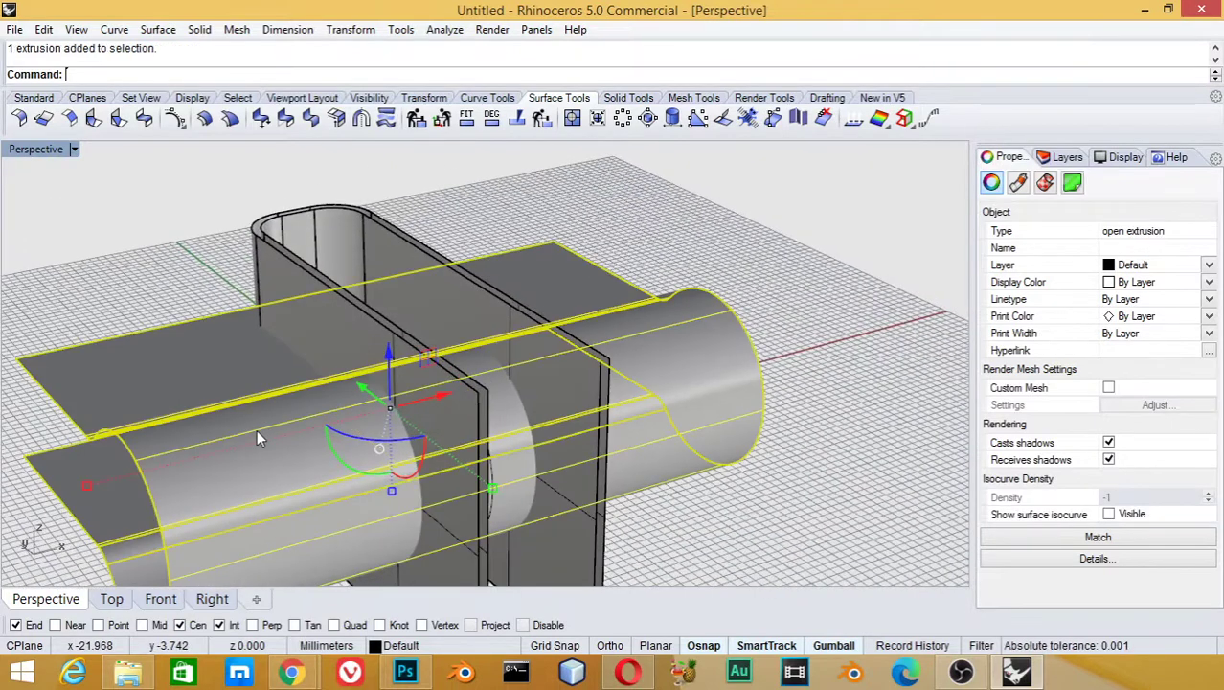
pyautogui.write('Sp')
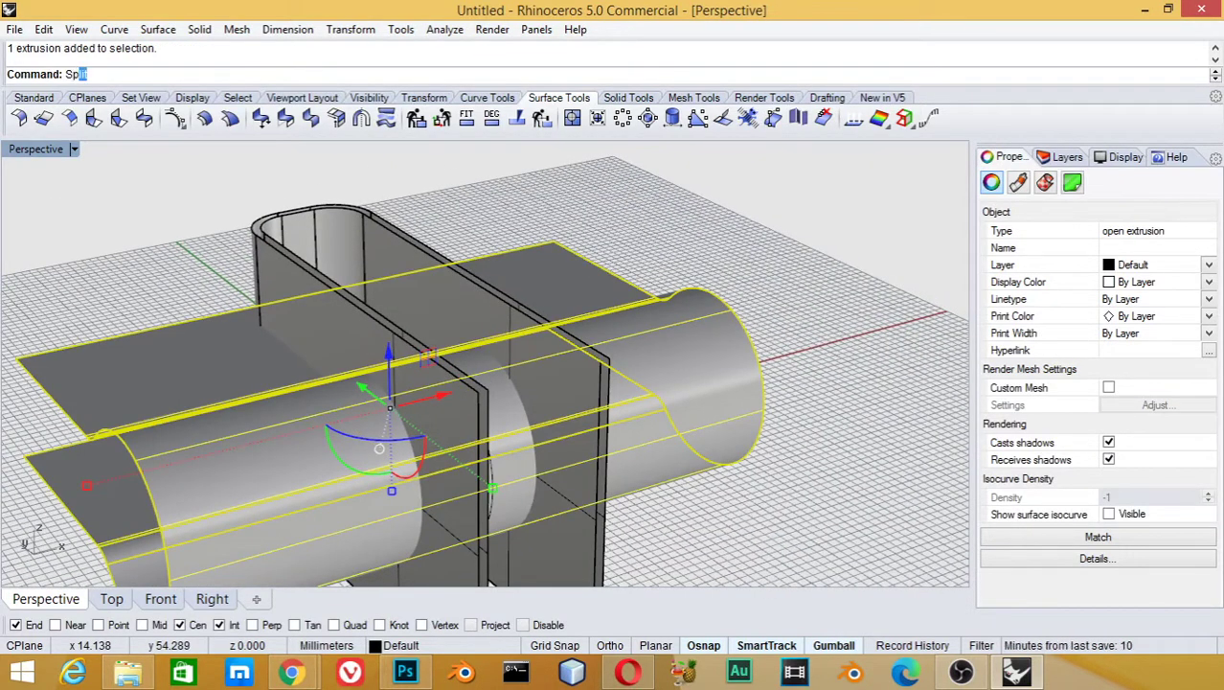
pyautogui.write('lit')
pyautogui.press('Return')
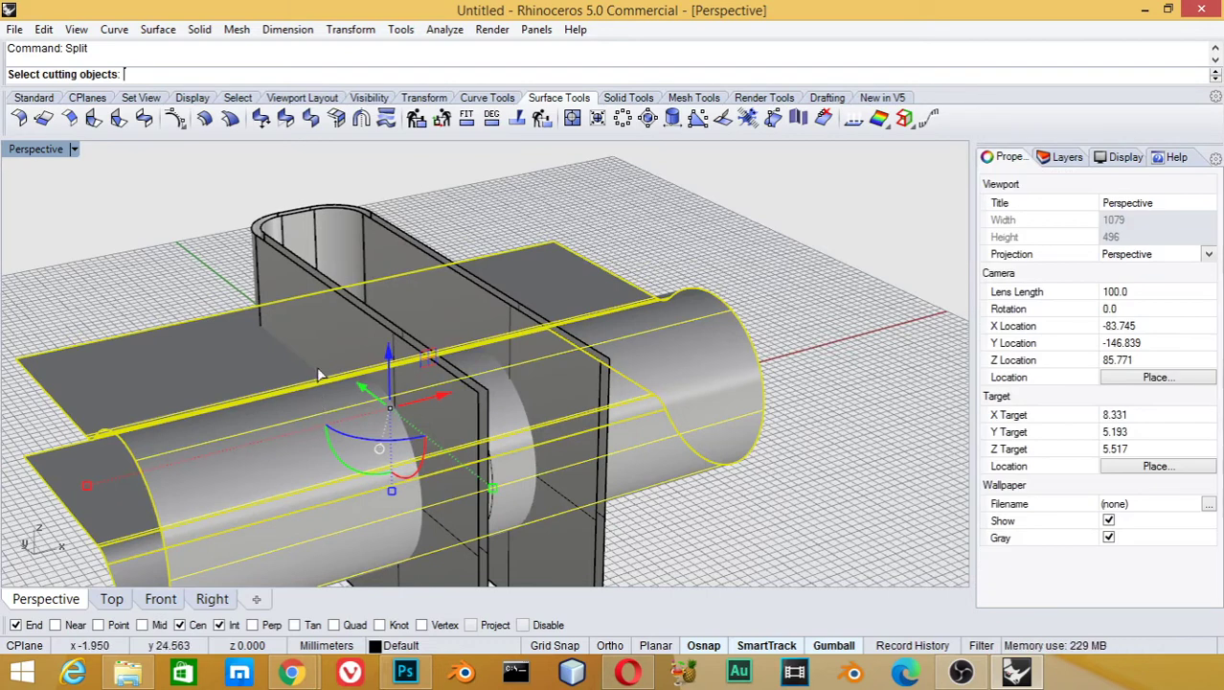
pyautogui.click(333, 319)
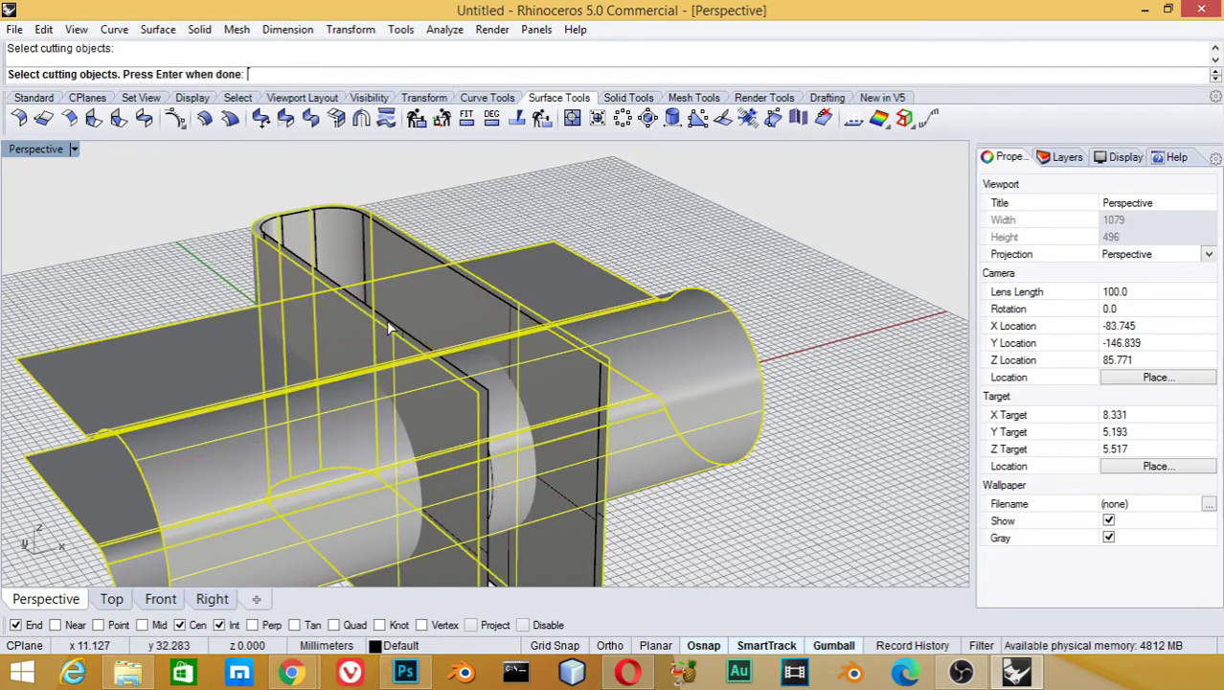
pyautogui.press('Return')
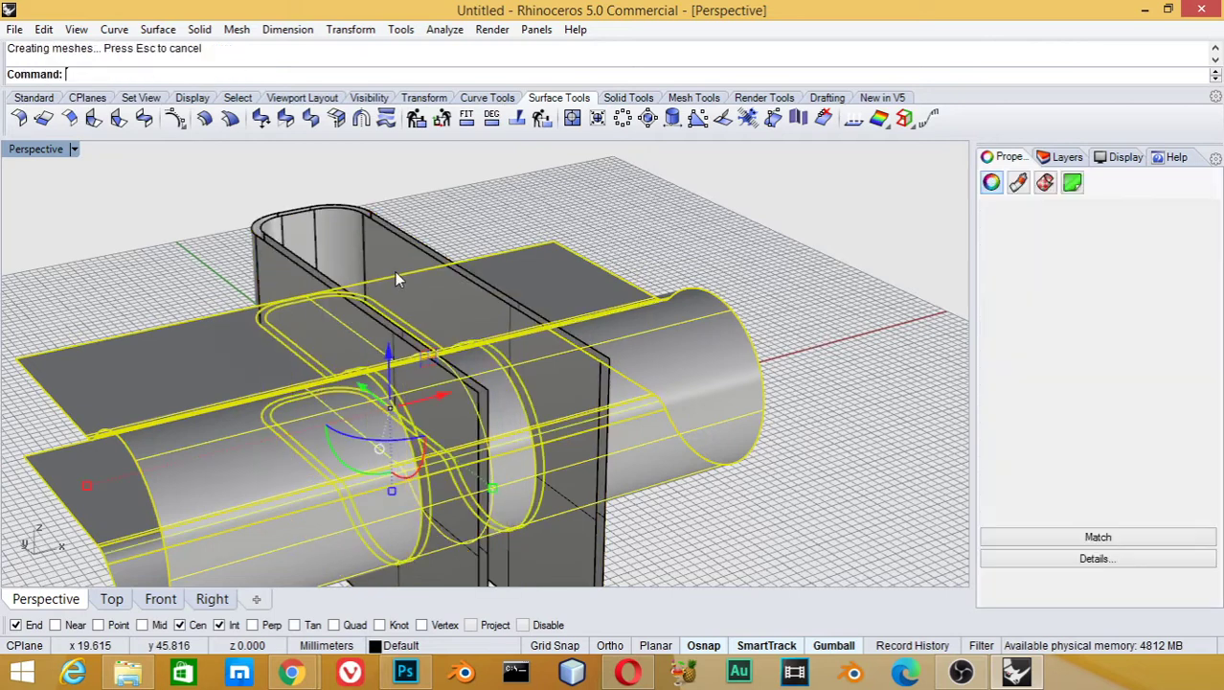
pyautogui.press('Escape')
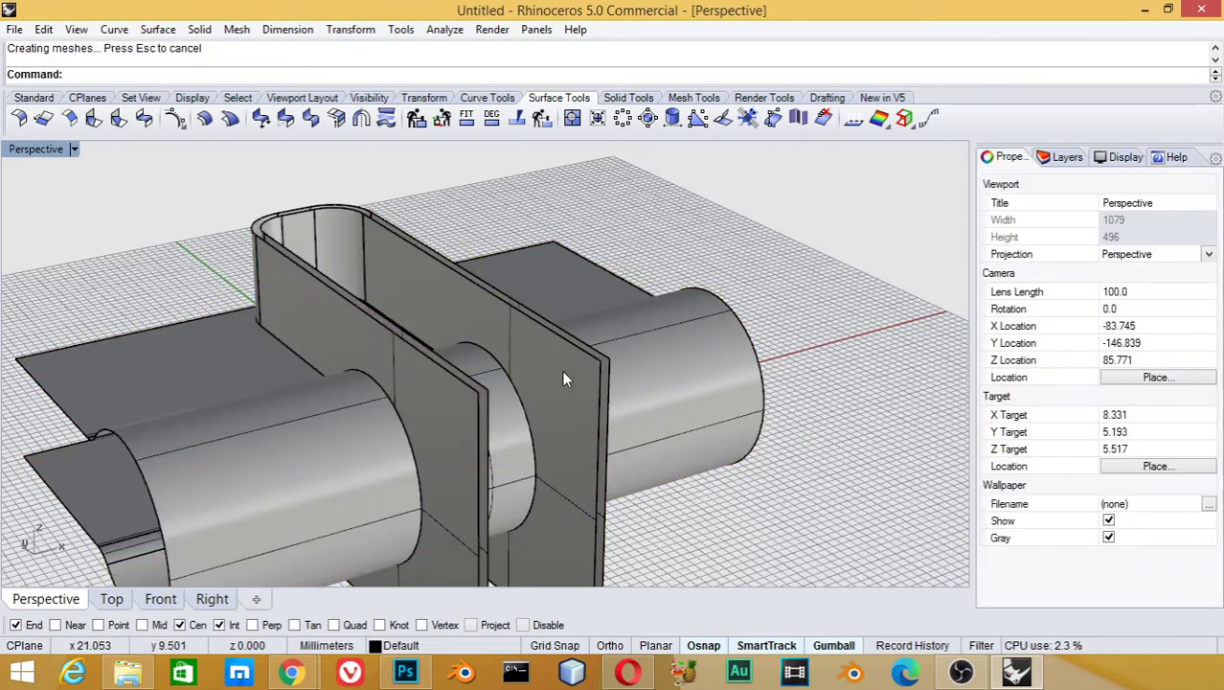
# - Split the front U-shaped plate and thin plate with the cylinder and flat base bodies
pyautogui.click(583, 364)
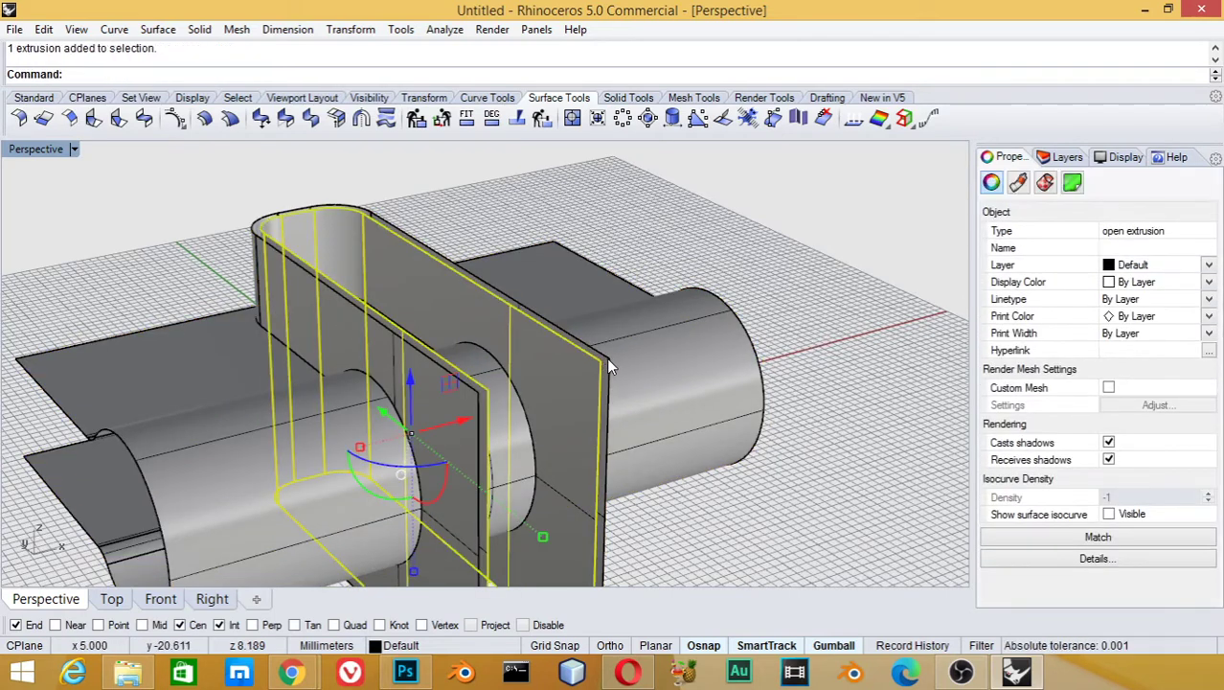
pyautogui.scroll(3, 604, 350)
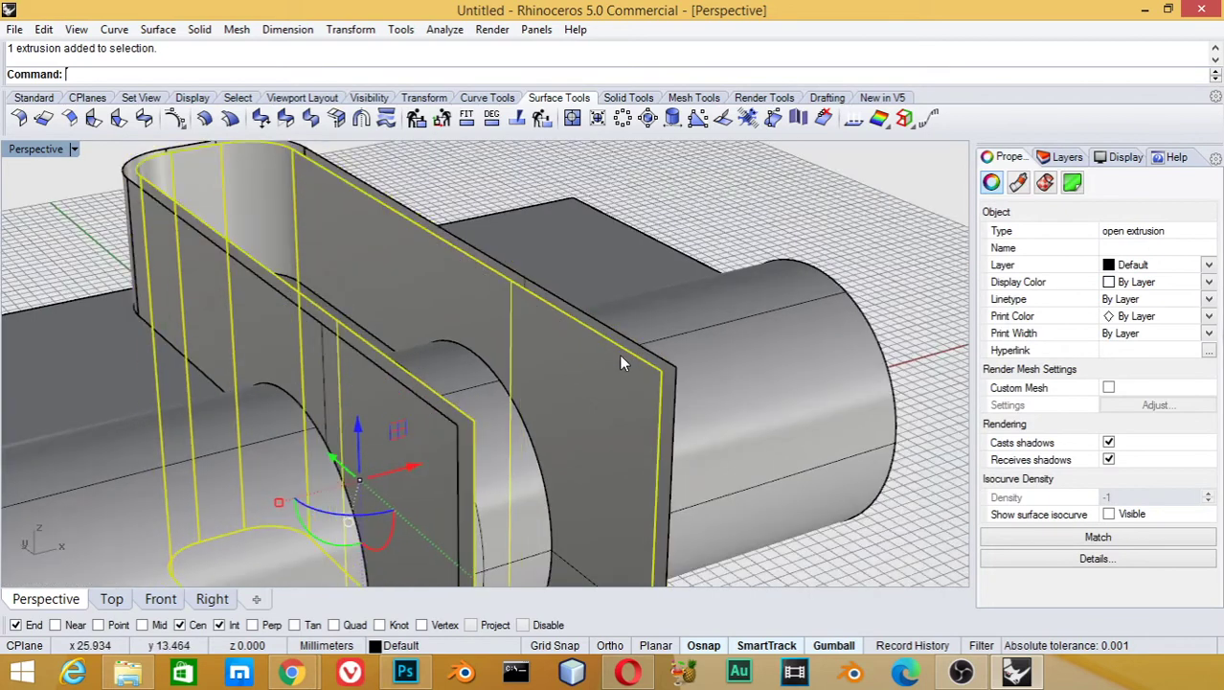
pyautogui.keyDown('shift'); pyautogui.click(671, 366); pyautogui.keyUp('shift')
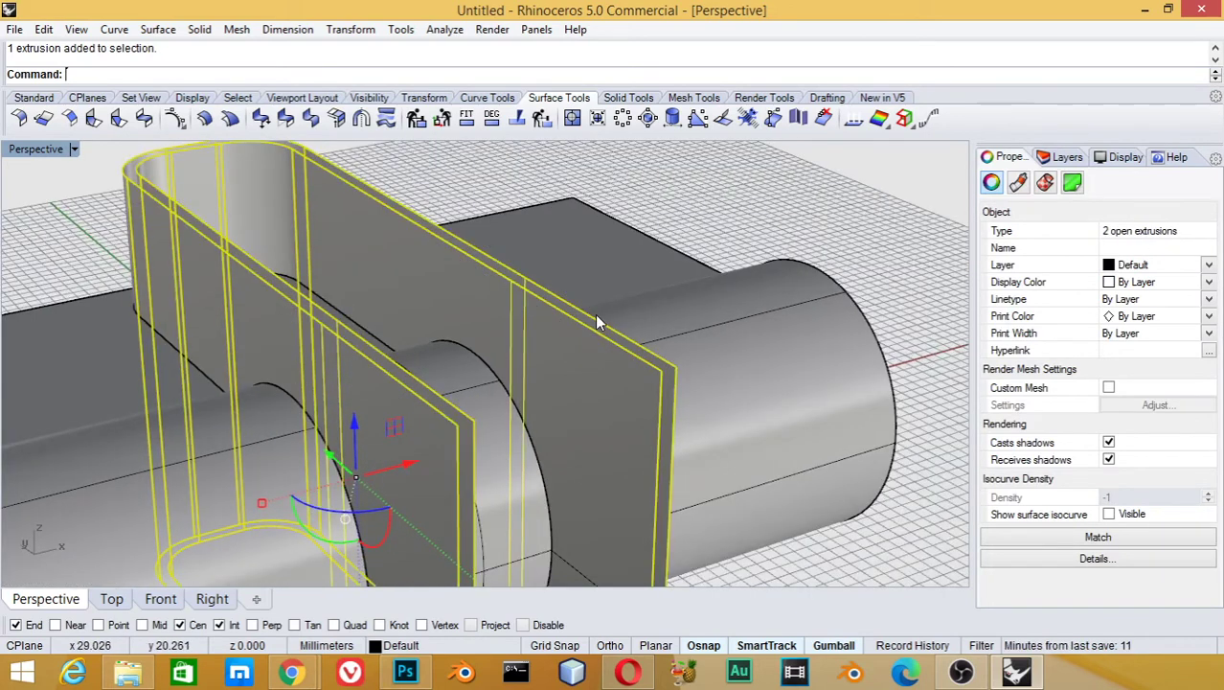
pyautogui.write('Split')
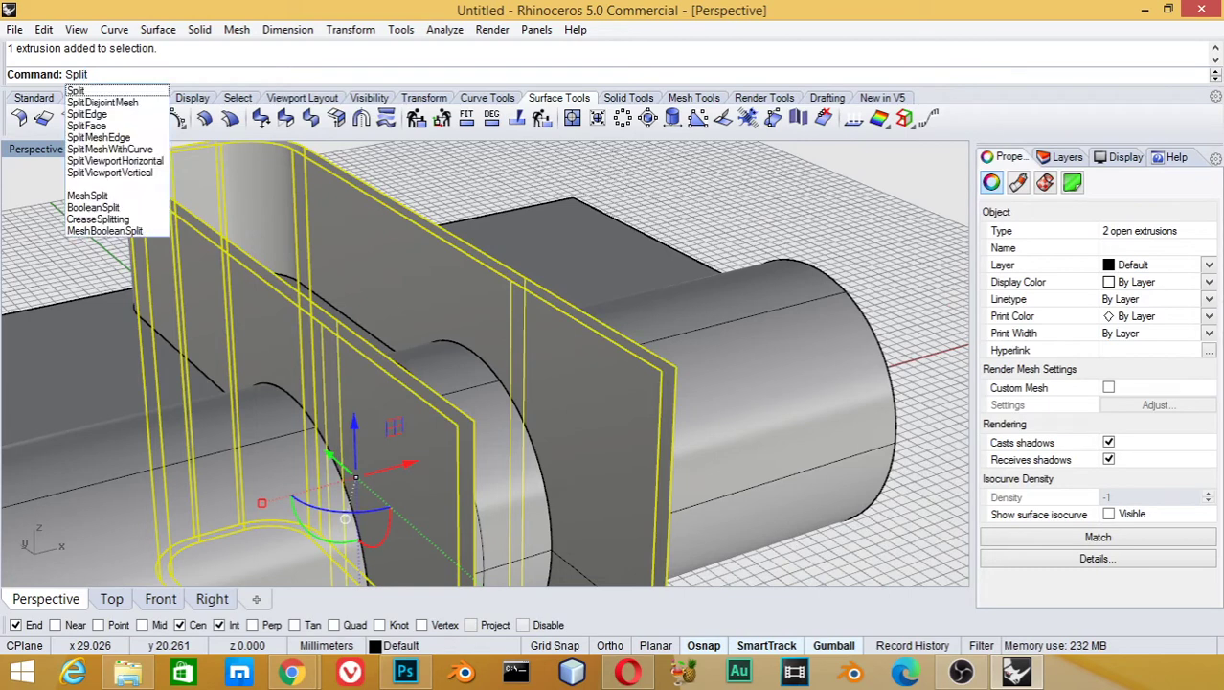
pyautogui.press('Return')
pyautogui.click(735, 342)
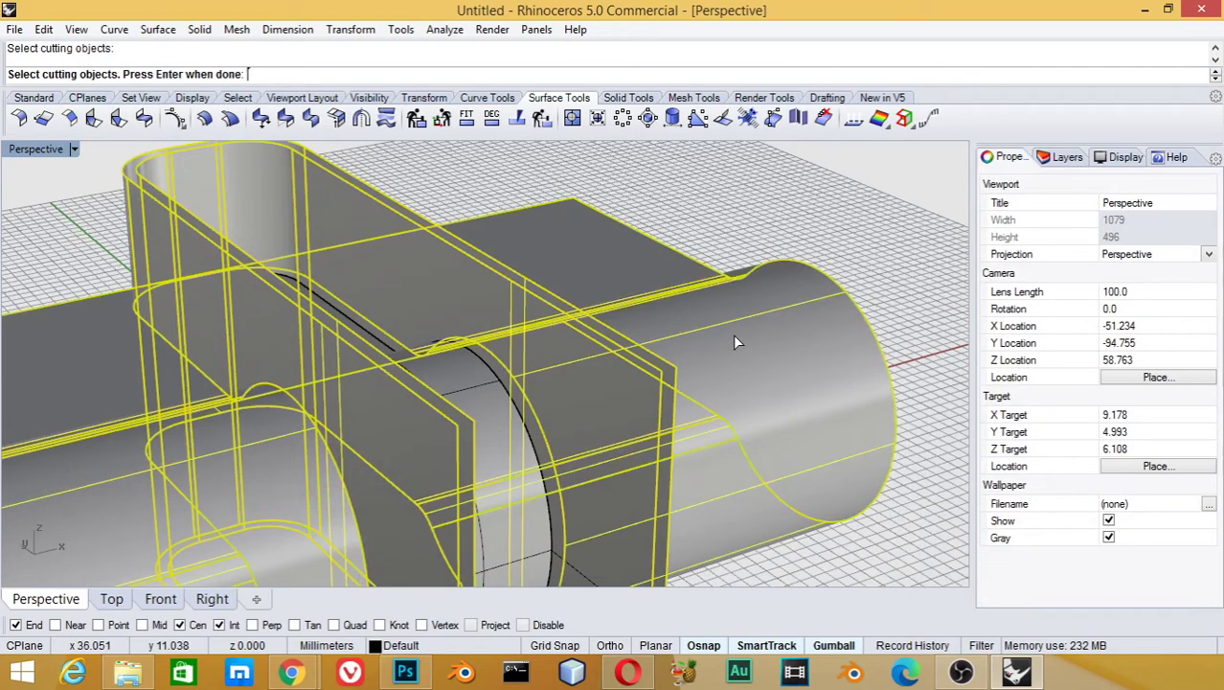
pyautogui.click(496, 408)
pyautogui.scroll(-5, 590, 383)
pyautogui.press('Return')
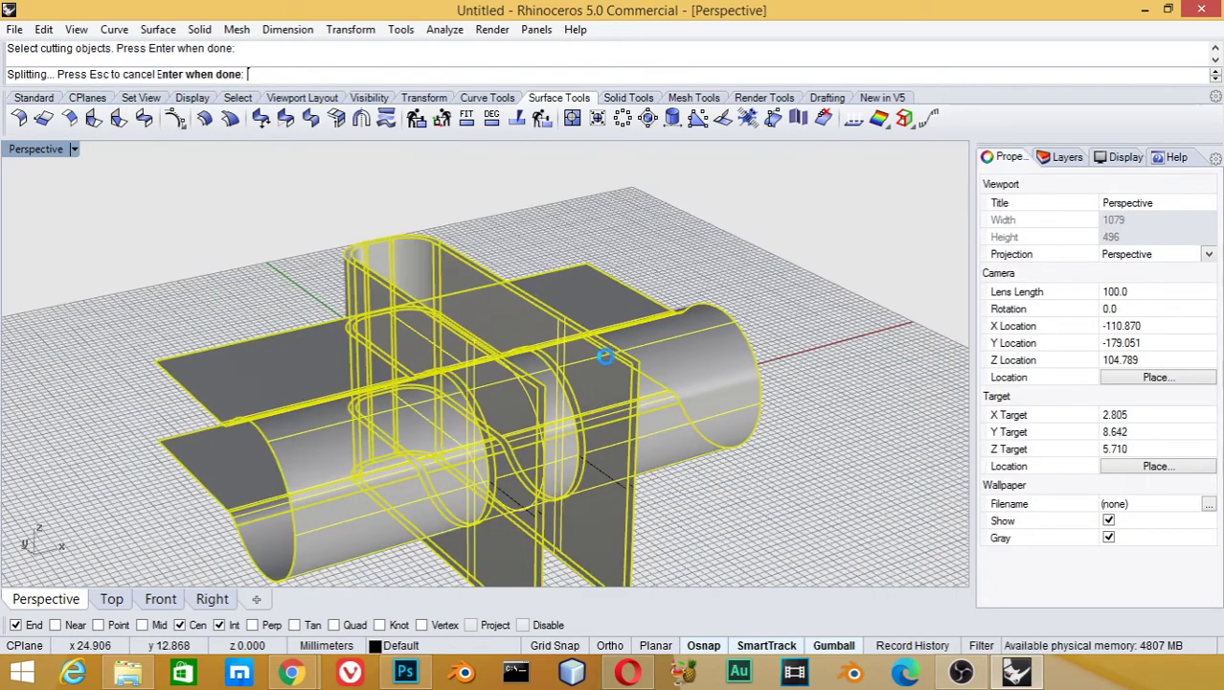
# - Delete an unwanted vertical plate piece and select the cylinder
pyautogui.click(605, 356)
pyautogui.press('Delete')
pyautogui.click(683, 381)
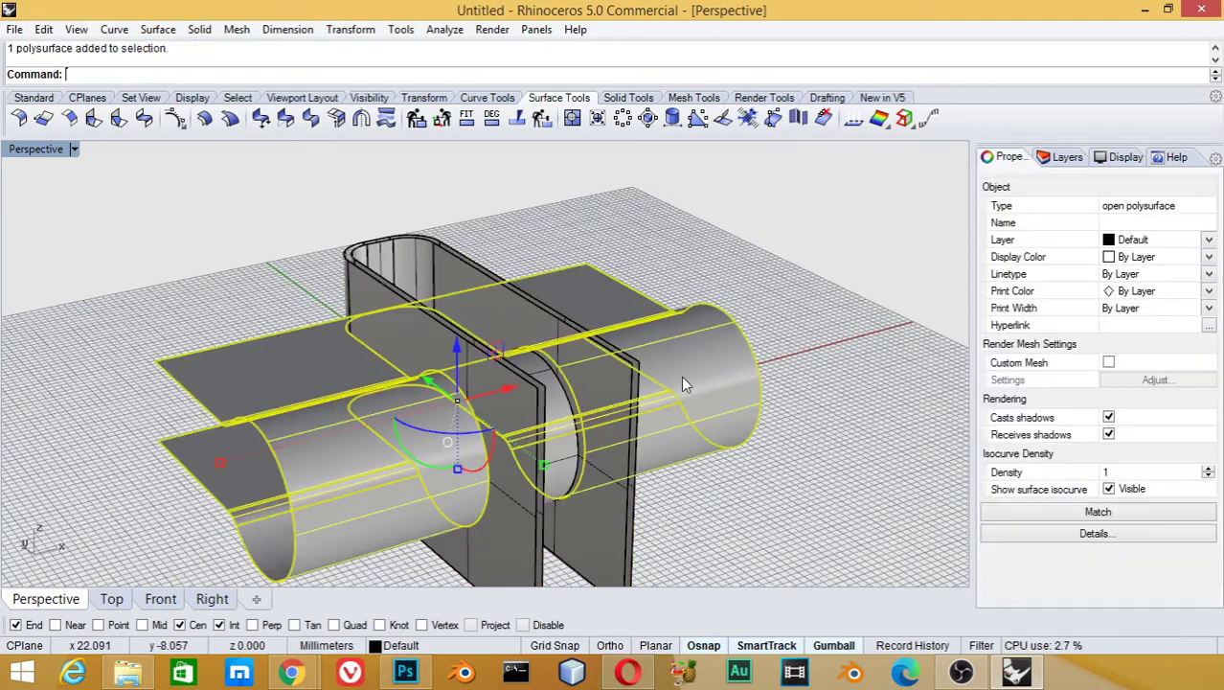
# - Delete the cylinder, the two leftover plate pieces and the unwanted extra body
pyautogui.press('Delete')
pyautogui.click(610, 385)
pyautogui.press('Delete')
pyautogui.click(602, 355)
pyautogui.press('Delete')
pyautogui.click(524, 409)
pyautogui.press('Delete')
pyautogui.moveTo(524, 410); pyautogui.dragTo(561, 410, button='right')
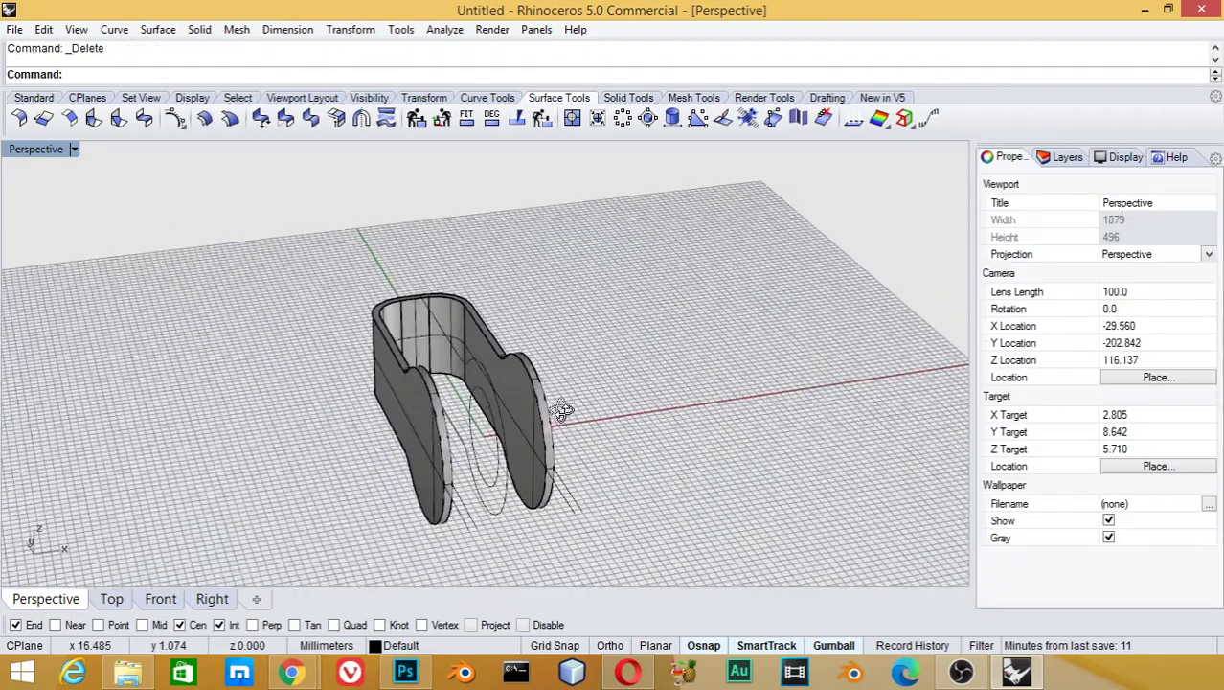
pyautogui.scroll(3, 536, 391)
pyautogui.click(537, 388)
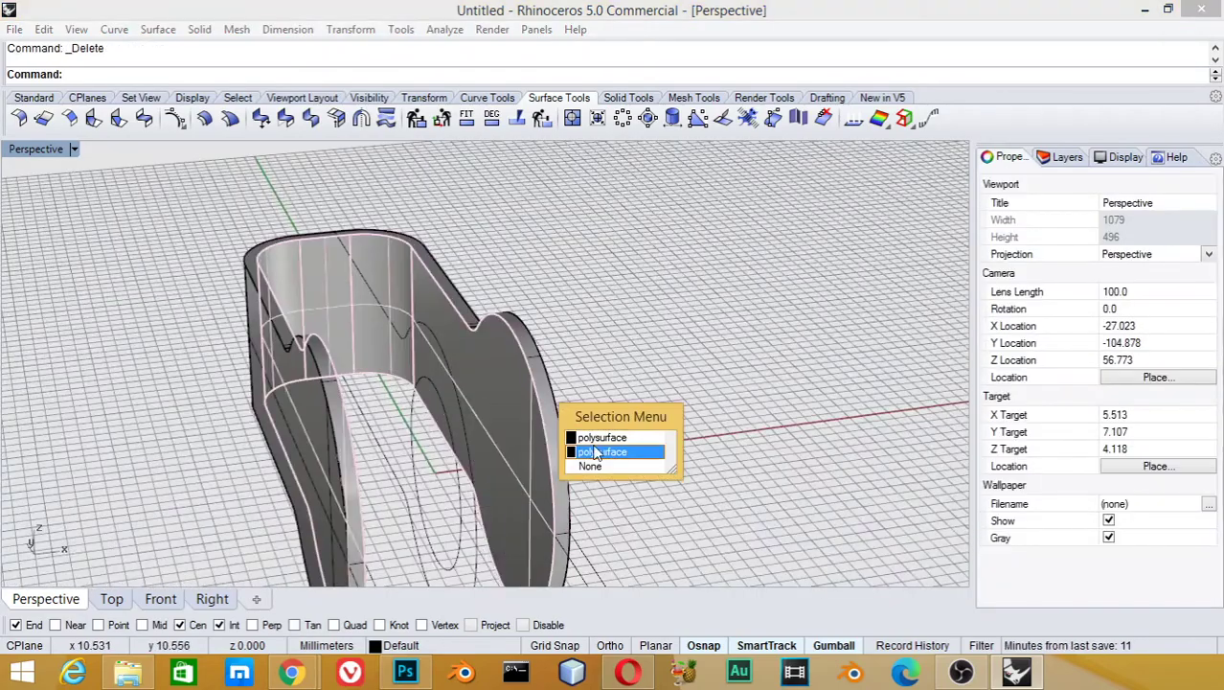
pyautogui.press('Escape')
# - Select all three remaining pieces and join them into one closed polysurface
pyautogui.hotkey('ctrl', 'a')
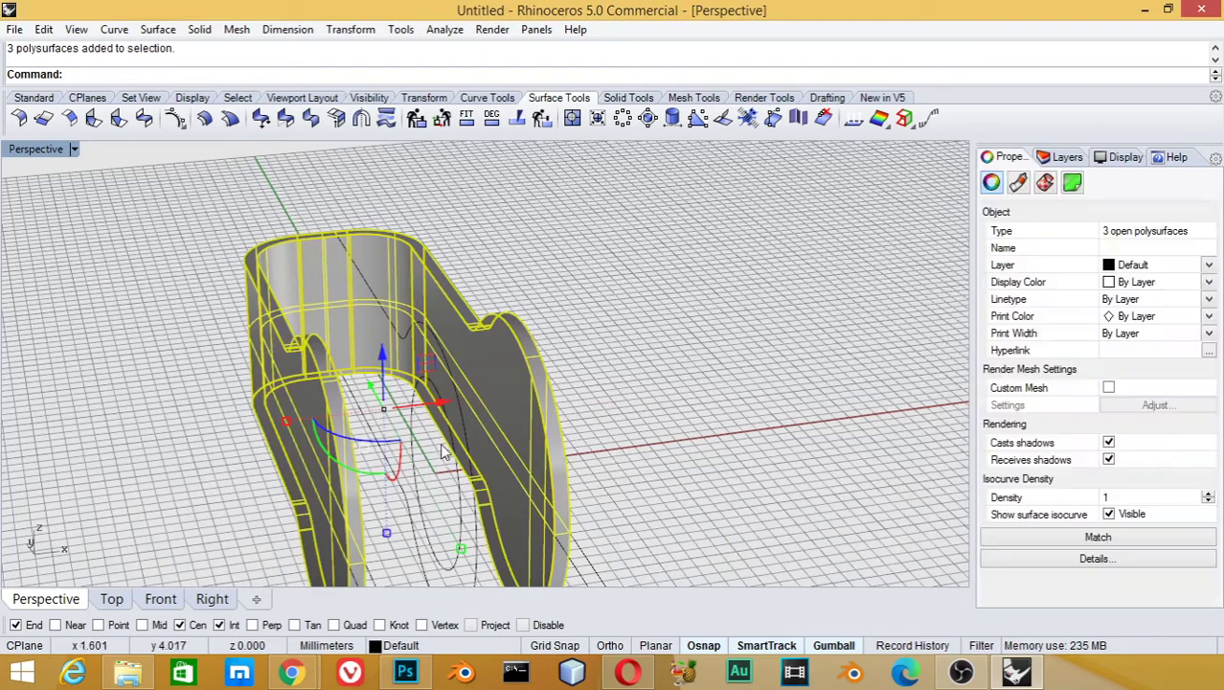
pyautogui.middleClick(442, 199)
pyautogui.click(440, 203)
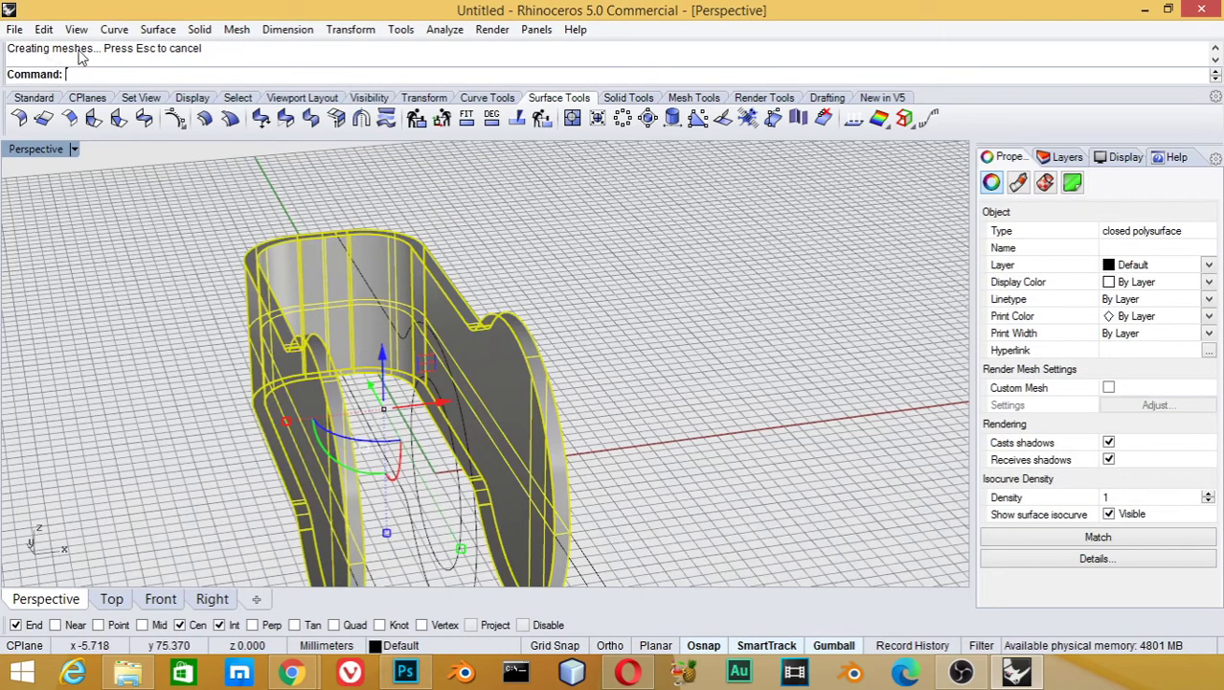
pyautogui.scroll(1, 81, 58)
pyautogui.scroll(1, 85, 57)
pyautogui.scroll(-2, 88, 59)
pyautogui.scroll(1, 91, 60)
pyautogui.scroll(1, 89, 59)
pyautogui.scroll(-1, 90, 59)
pyautogui.click(516, 307)
pyautogui.click(516, 339)
pyautogui.moveTo(516, 339)
pyautogui.mouseDown(button='right')
pyautogui.moveTo(565, 443)
pyautogui.moveTo(531, 474)
pyautogui.mouseUp(button='right')
# - Extrude the lug circle with Extrude Planar Curve > Straight into a cylinder spanning both lugs
pyautogui.click(527, 479)
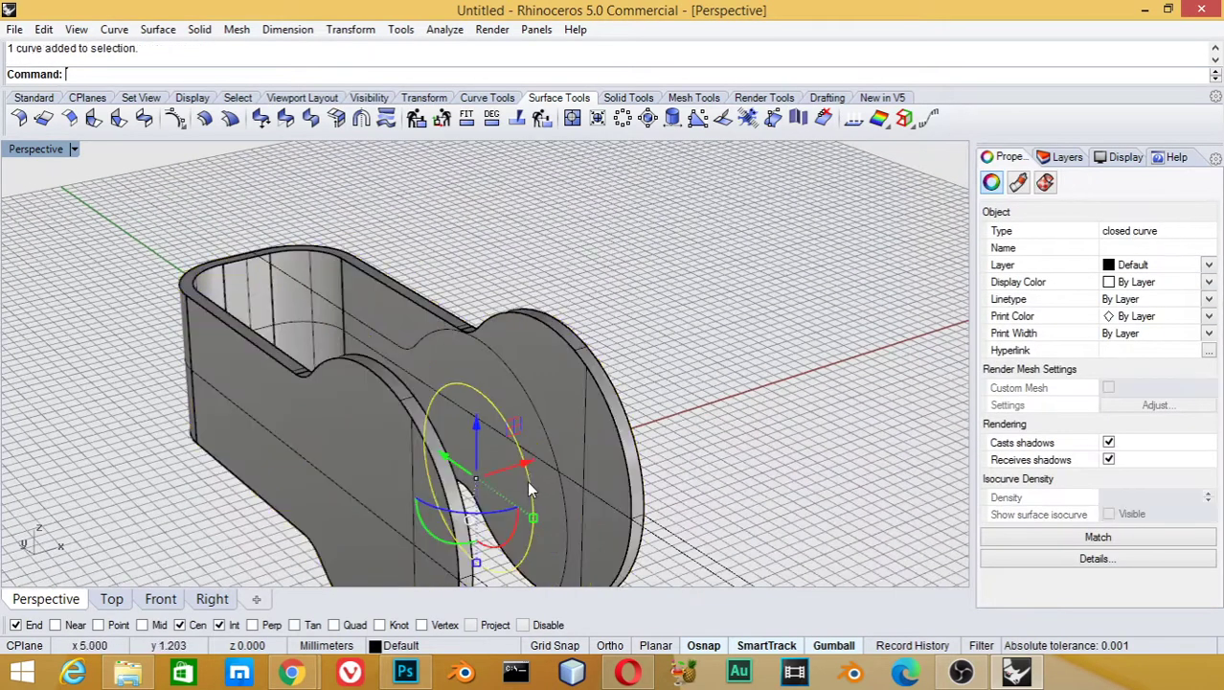
pyautogui.click(200, 29)
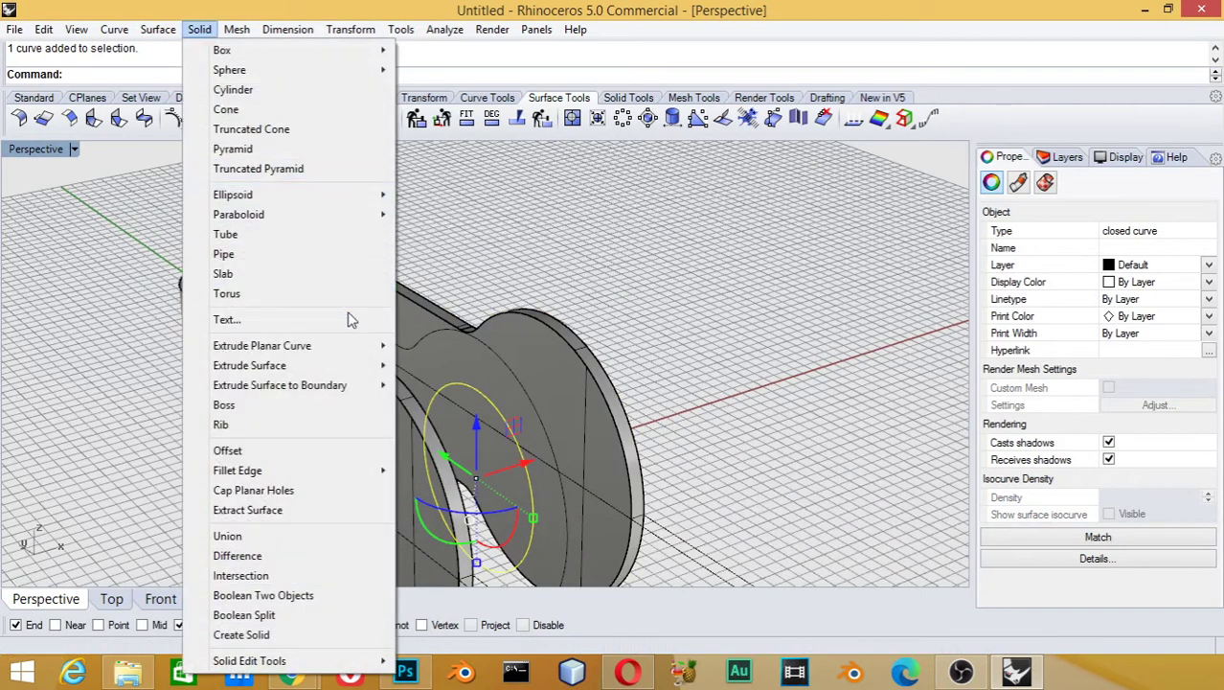
pyautogui.moveTo(263, 345)
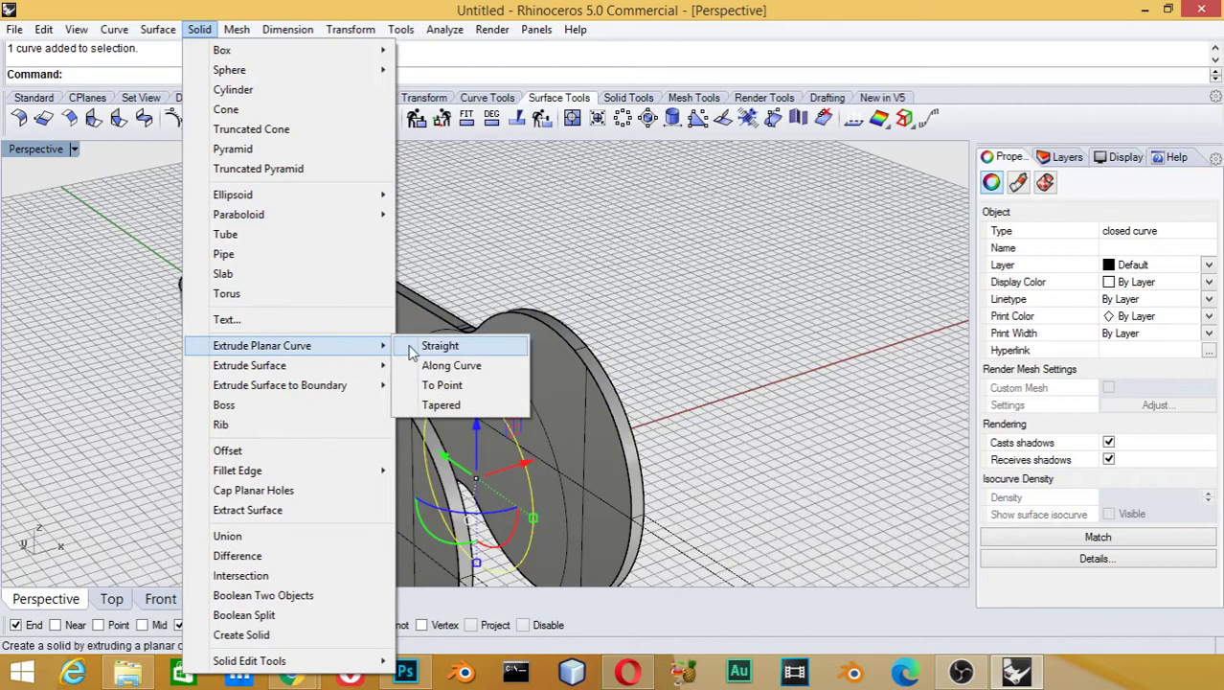
pyautogui.click(433, 346)
pyautogui.click(741, 296)
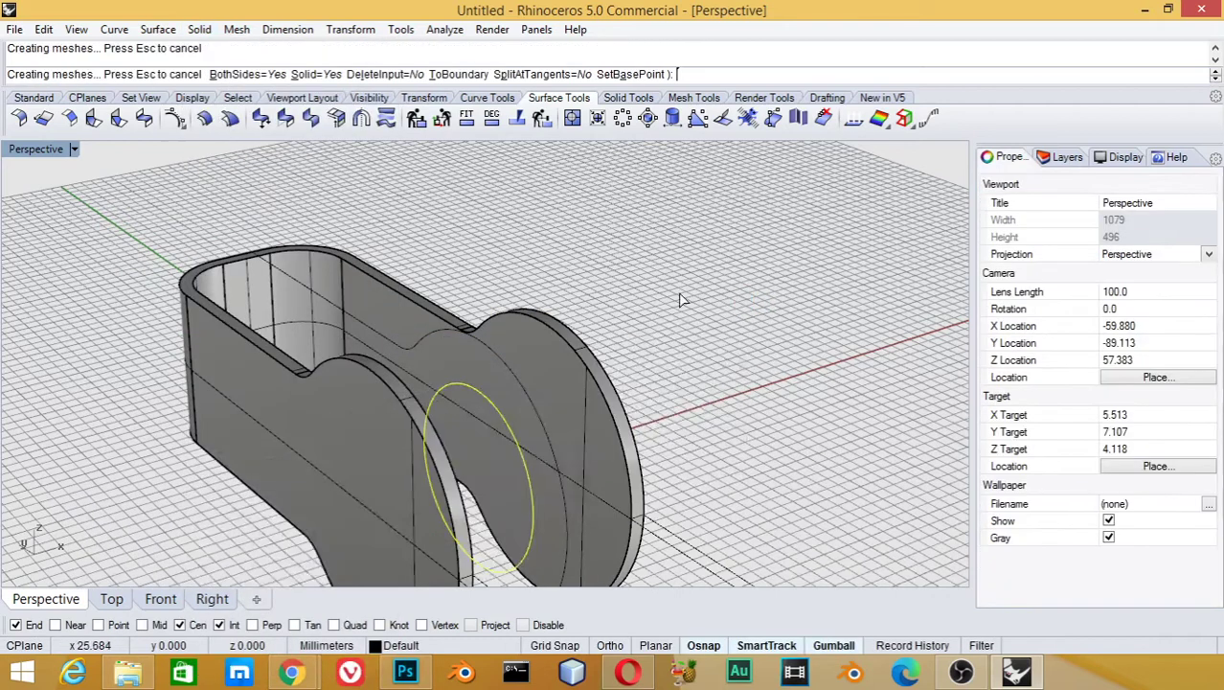
pyautogui.click(757, 458)
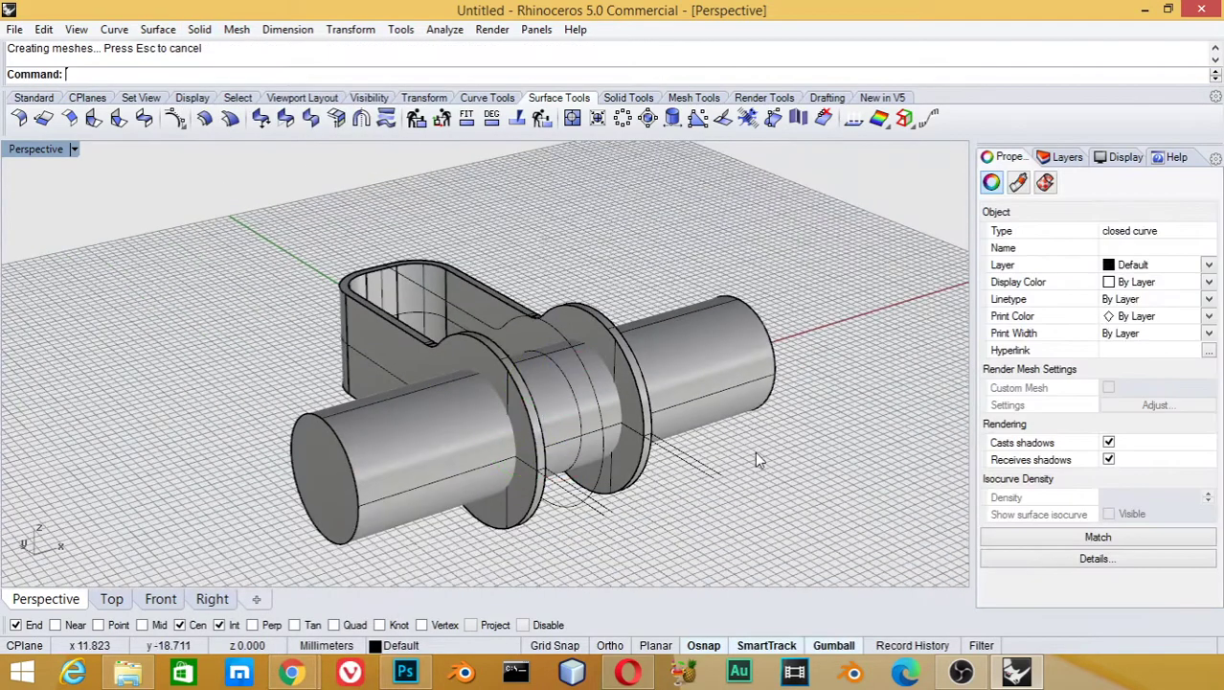
pyautogui.click(628, 98)
# - Boolean Difference the cylinder from the bracket, cutting round holes through both lugs
pyautogui.click(43, 118)
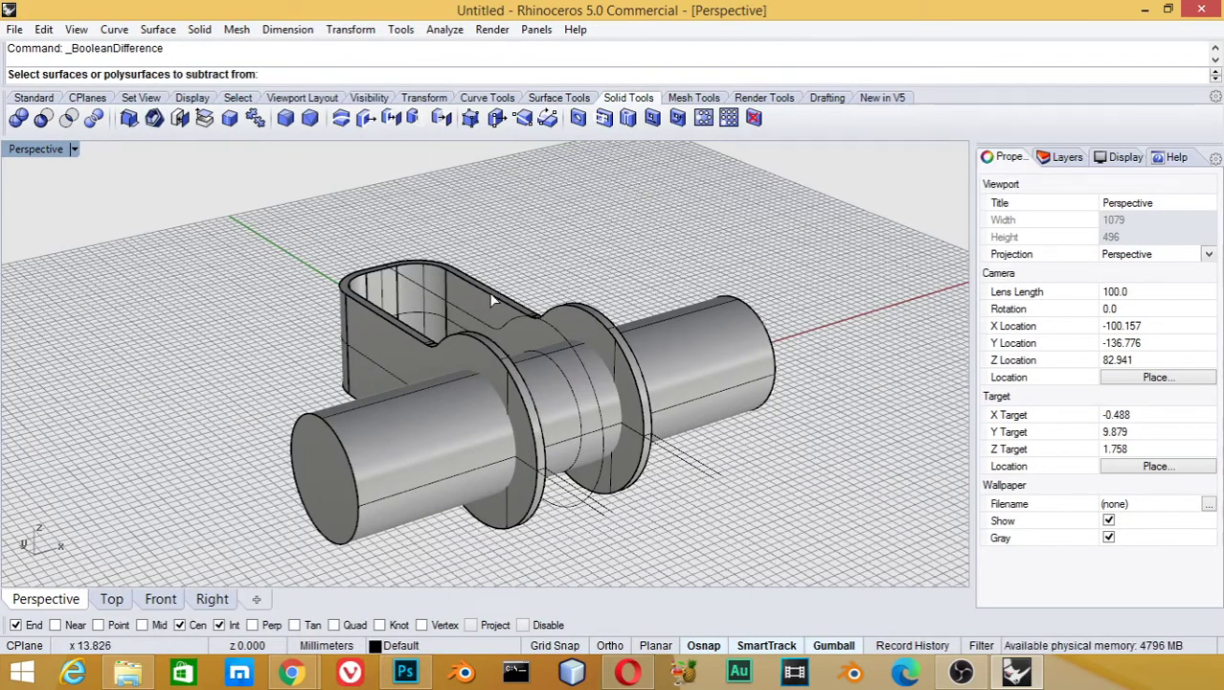
pyautogui.click(464, 286)
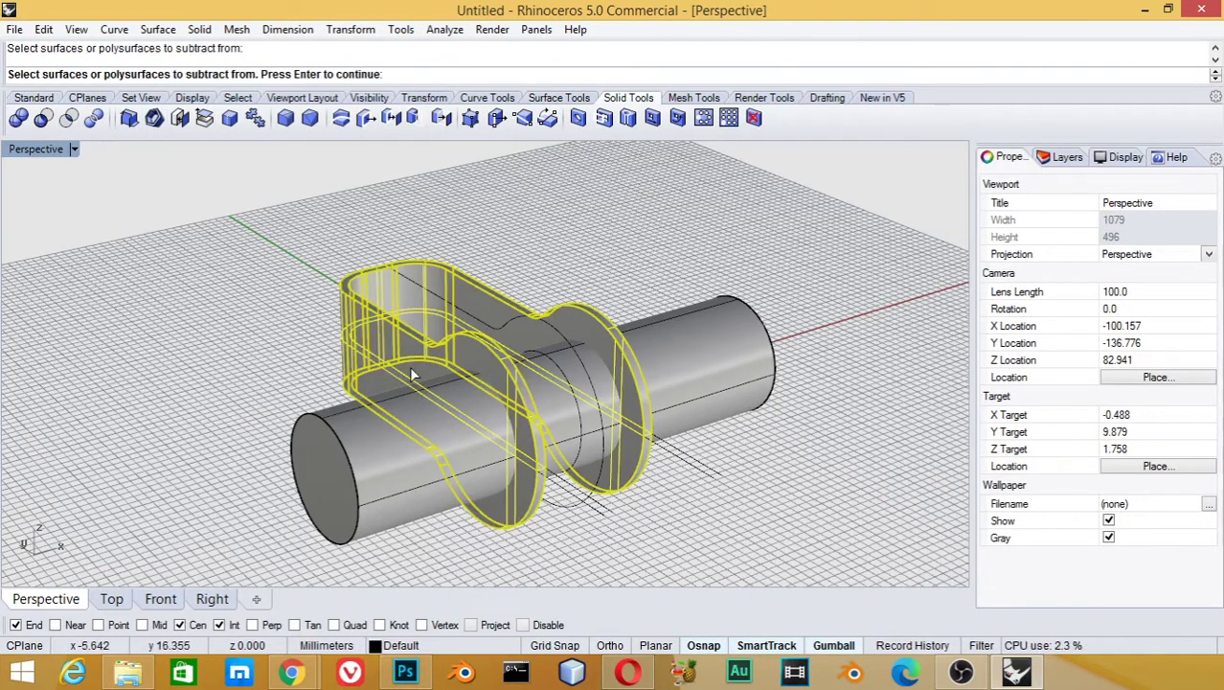
pyautogui.press('Return')
pyautogui.click(378, 450)
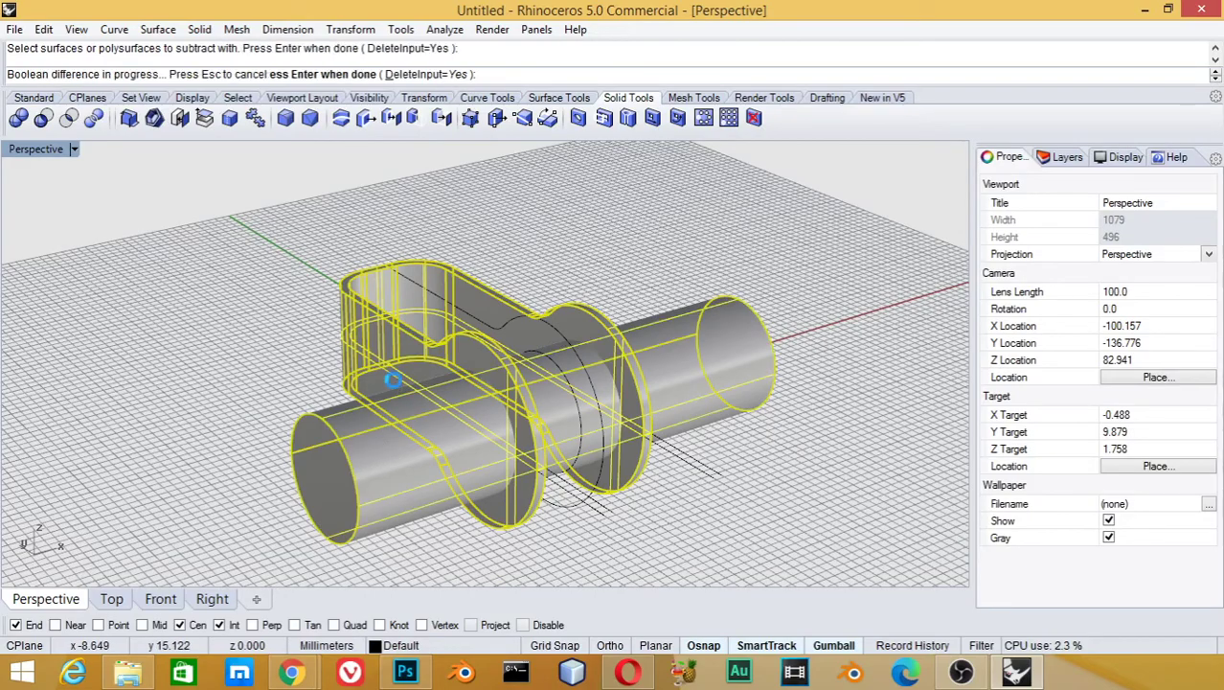
pyautogui.press('Return')
pyautogui.moveTo(796, 370); pyautogui.dragTo(534, 356, button='right')
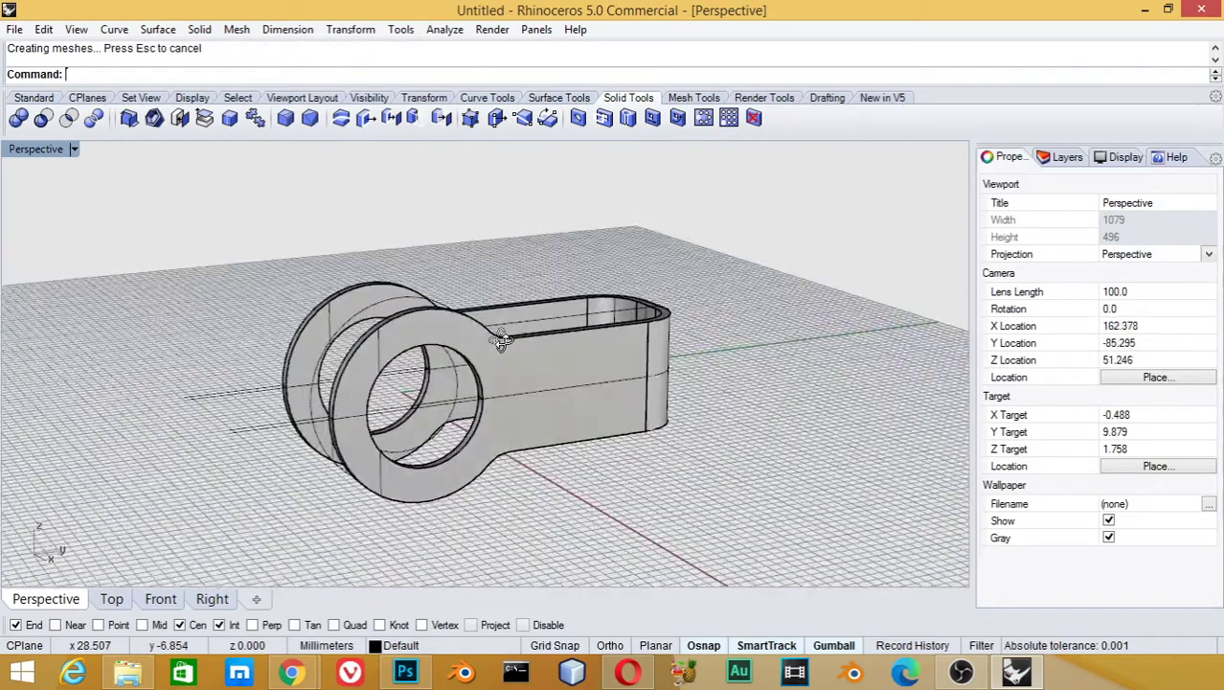
pyautogui.scroll(5, 565, 383)
pyautogui.scroll(-5, 674, 474)
pyautogui.moveTo(675, 473)
pyautogui.mouseDown(button='right')
pyautogui.moveTo(695, 480)
pyautogui.moveTo(605, 464)
pyautogui.moveTo(607, 448)
pyautogui.moveTo(617, 506)
pyautogui.moveTo(604, 442)
pyautogui.moveTo(514, 404)
pyautogui.moveTo(617, 432)
pyautogui.moveTo(555, 402)
pyautogui.moveTo(622, 354)
pyautogui.mouseUp(button='right')
pyautogui.scroll(5, 517, 378)
pyautogui.scroll(-1, 581, 351)
pyautogui.scroll(-1, 560, 331)
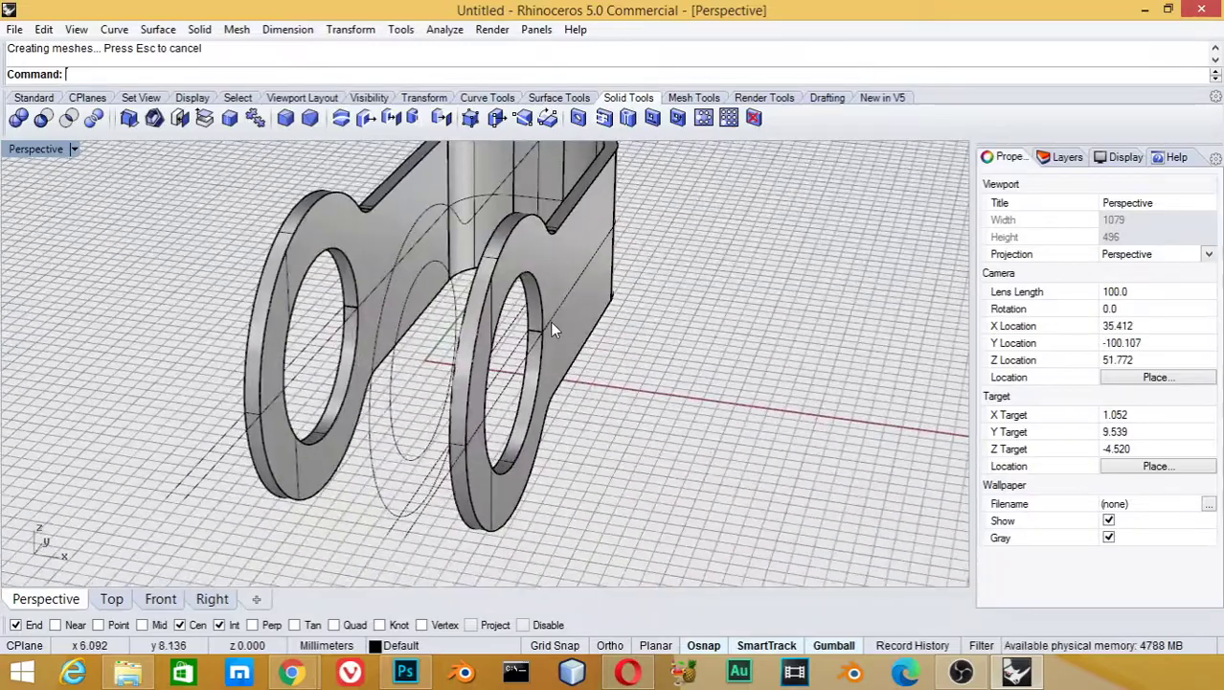
pyautogui.scroll(-2, 550, 321)
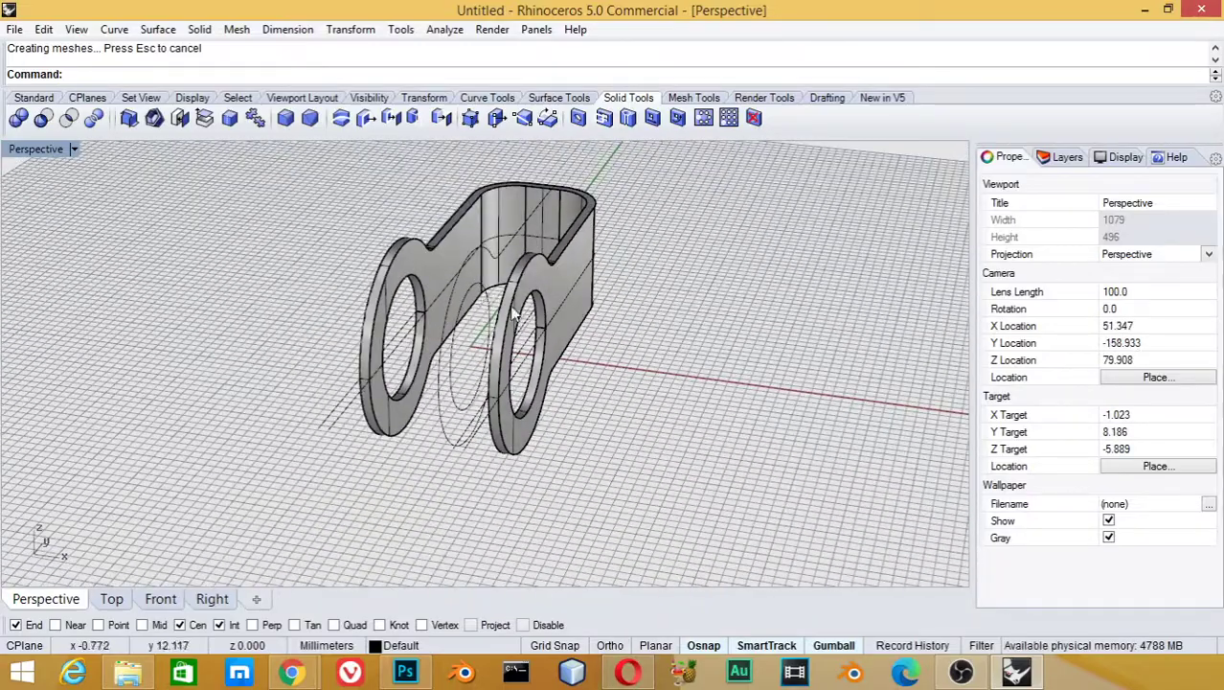
pyautogui.moveTo(572, 332)
pyautogui.mouseDown(button='right')
pyautogui.moveTo(724, 309)
pyautogui.moveTo(657, 306)
pyautogui.mouseUp(button='right')
pyautogui.moveTo(633, 434); pyautogui.dragTo(692, 435, button='right')
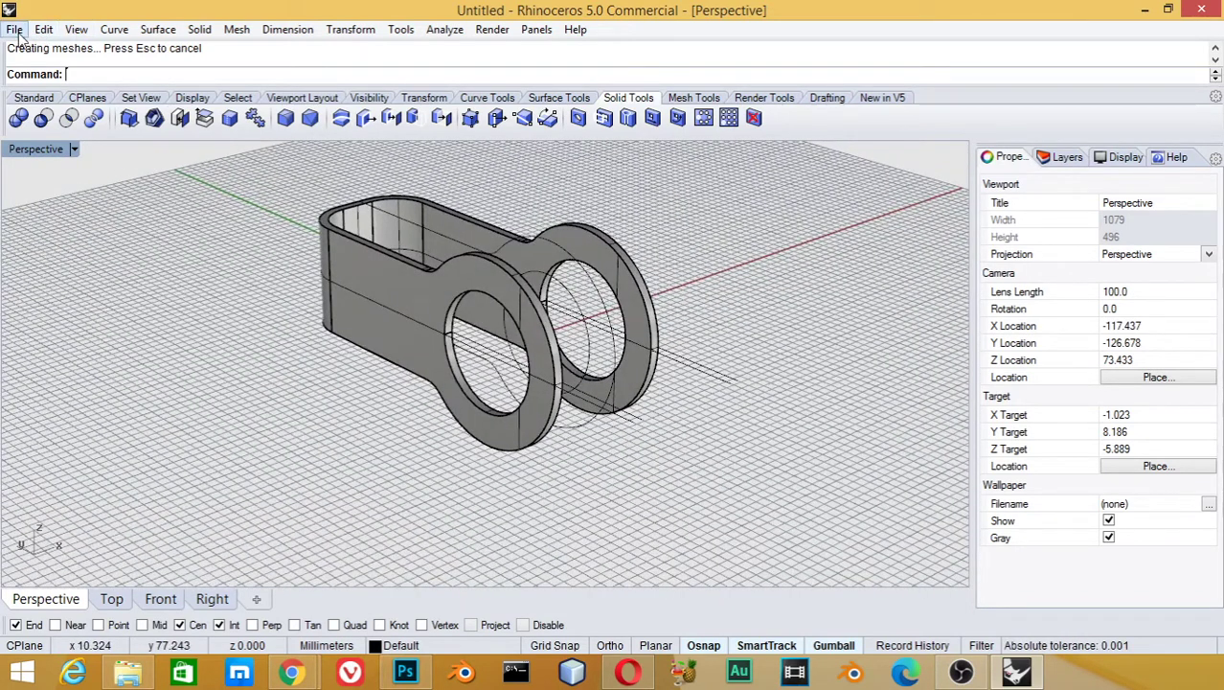